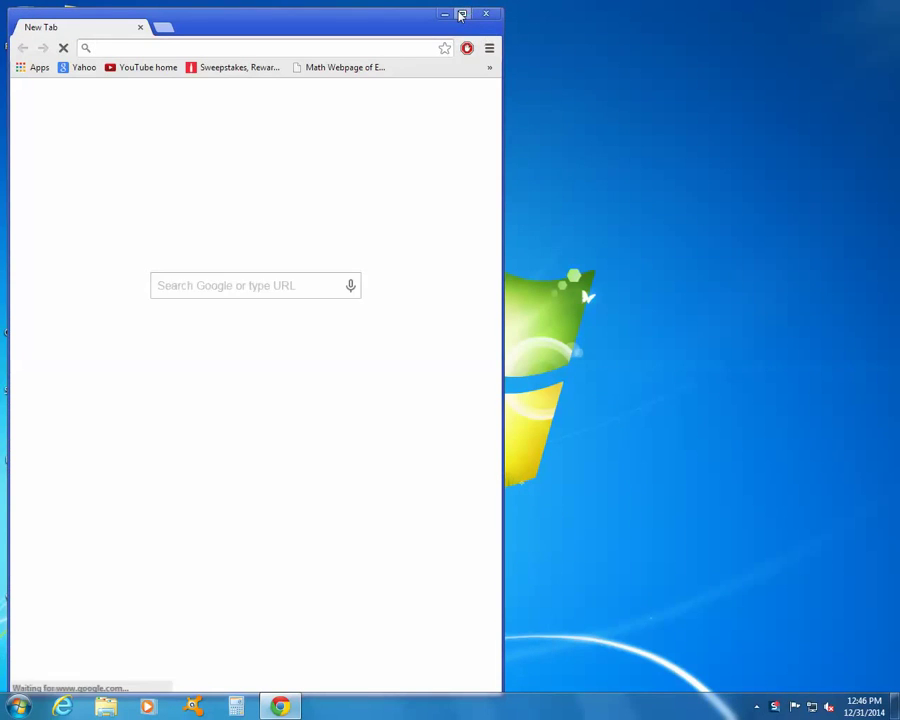
click(461, 14)
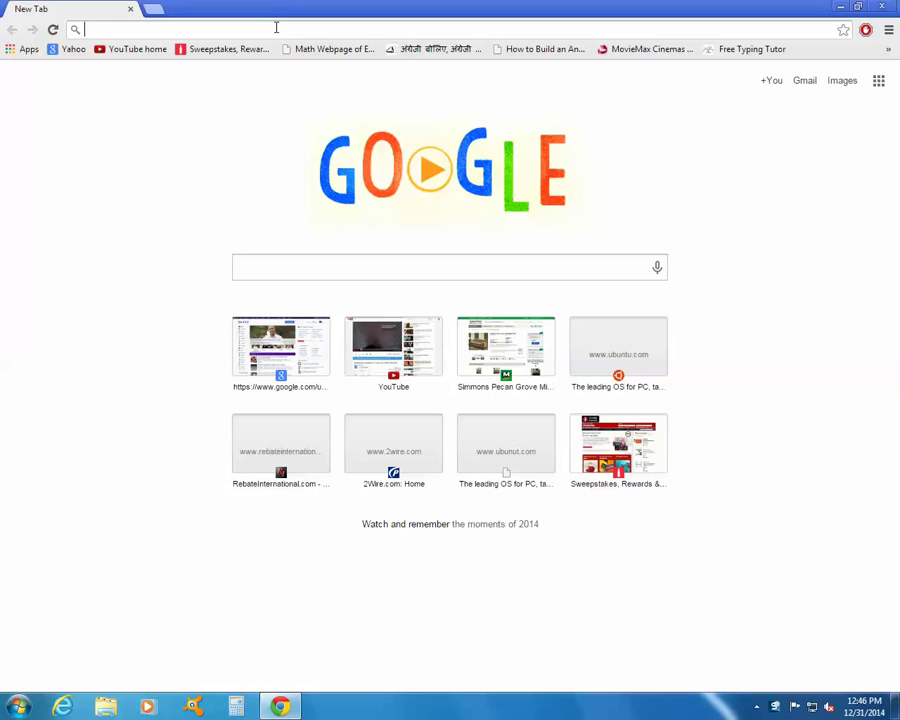
text(www.linuxmin)
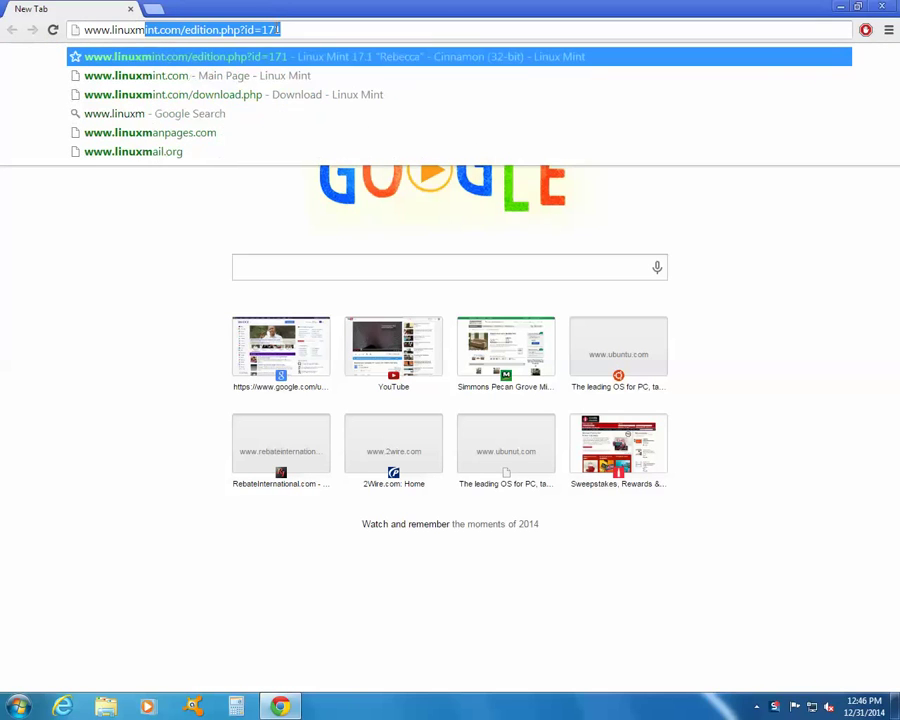
text(t.com)
key(Return)
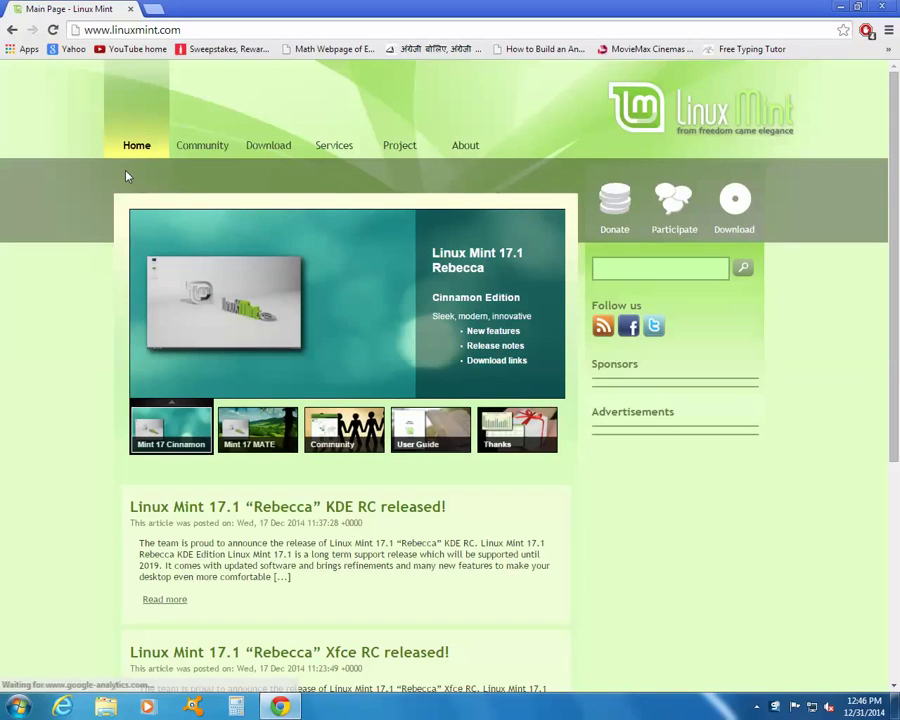
click(277, 148)
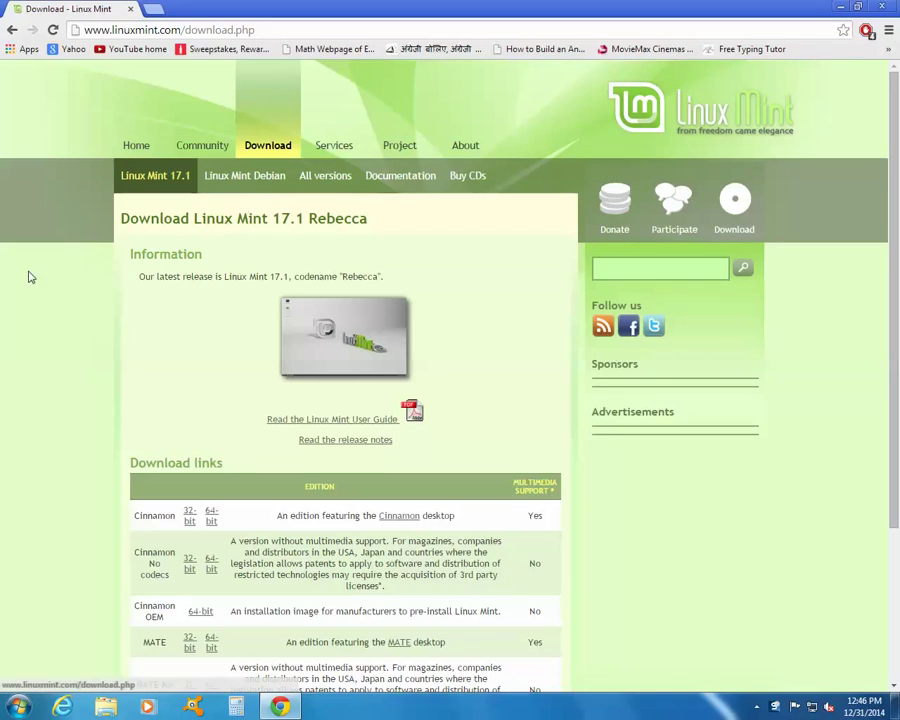
scroll(50, 279, down, 1)
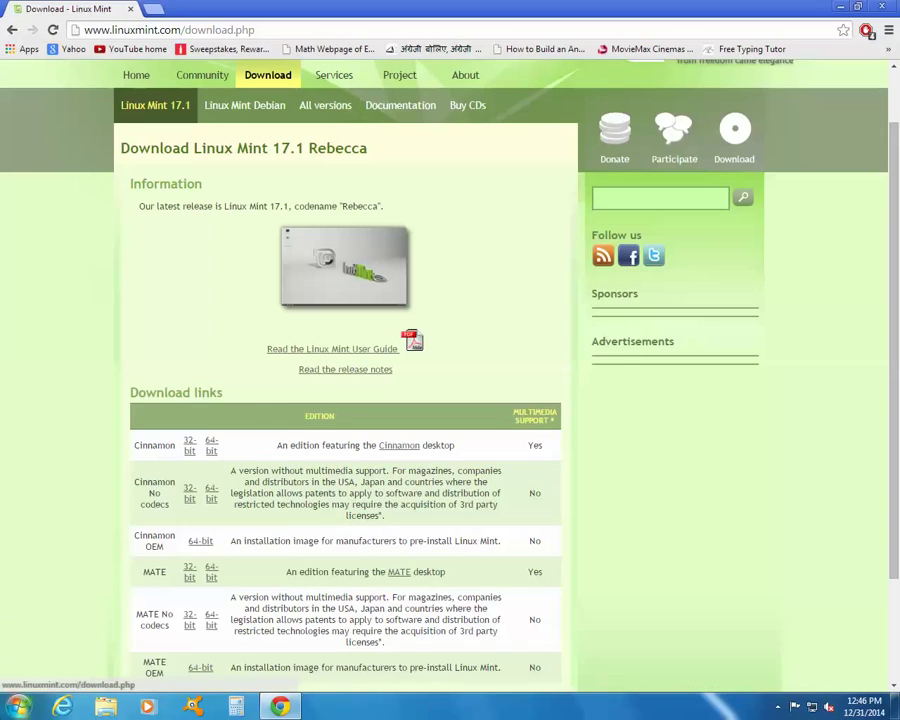
- Check in the computer's system properties whether Windows is 32-bit or 64-bit, and close the windows opened for it
click(18, 707)
click(259, 521)
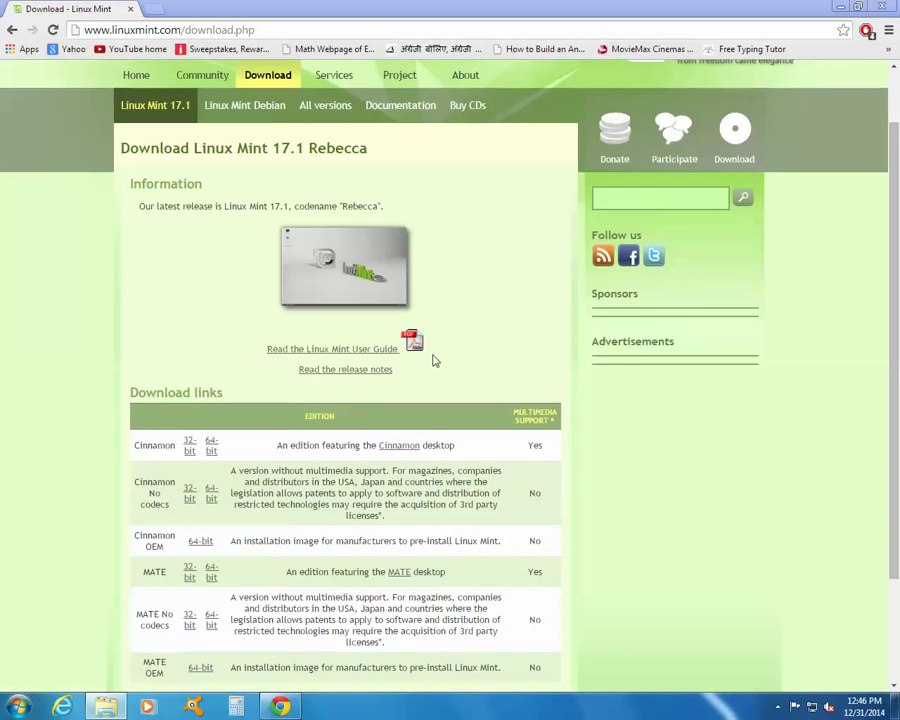
right_click(608, 341)
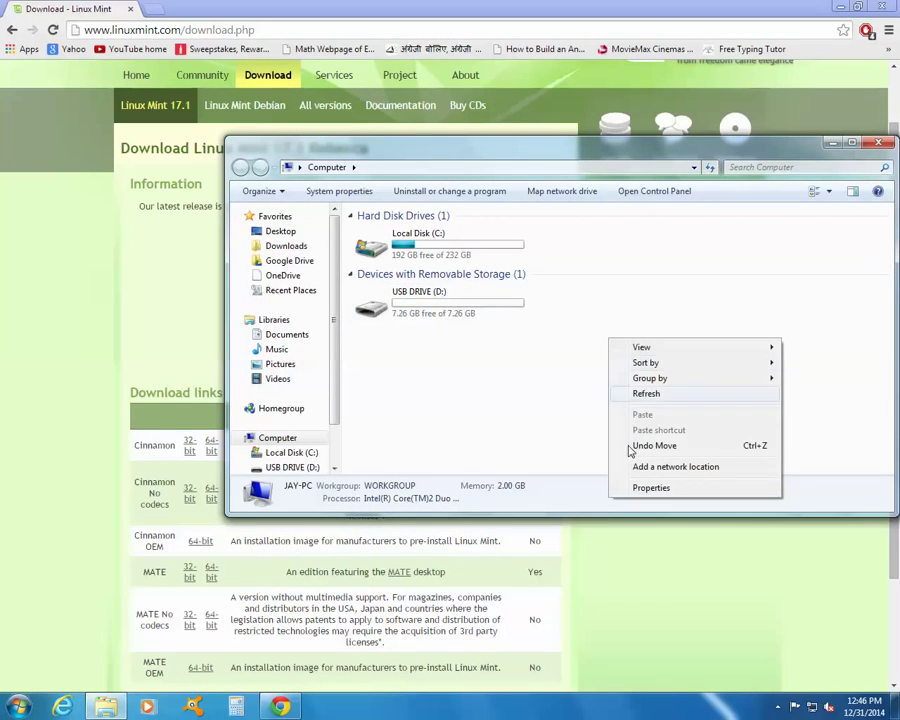
click(650, 488)
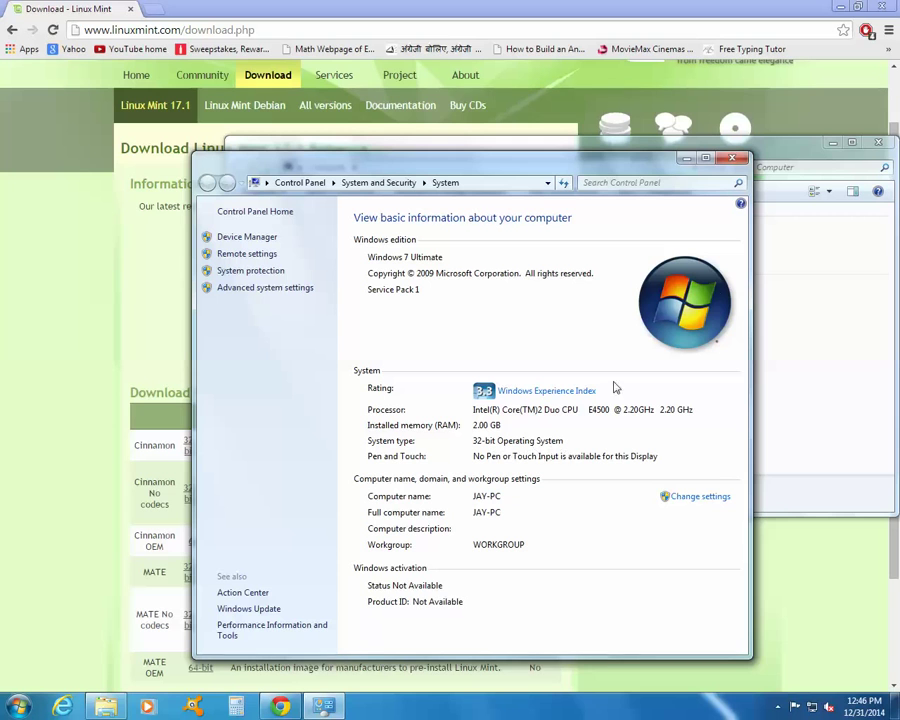
click(735, 160)
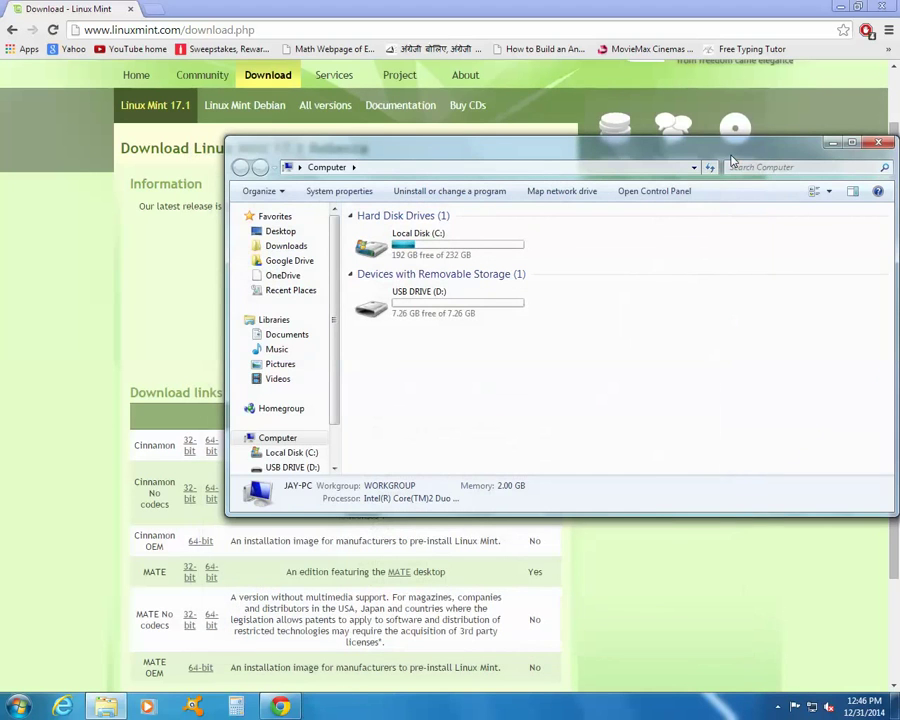
click(876, 143)
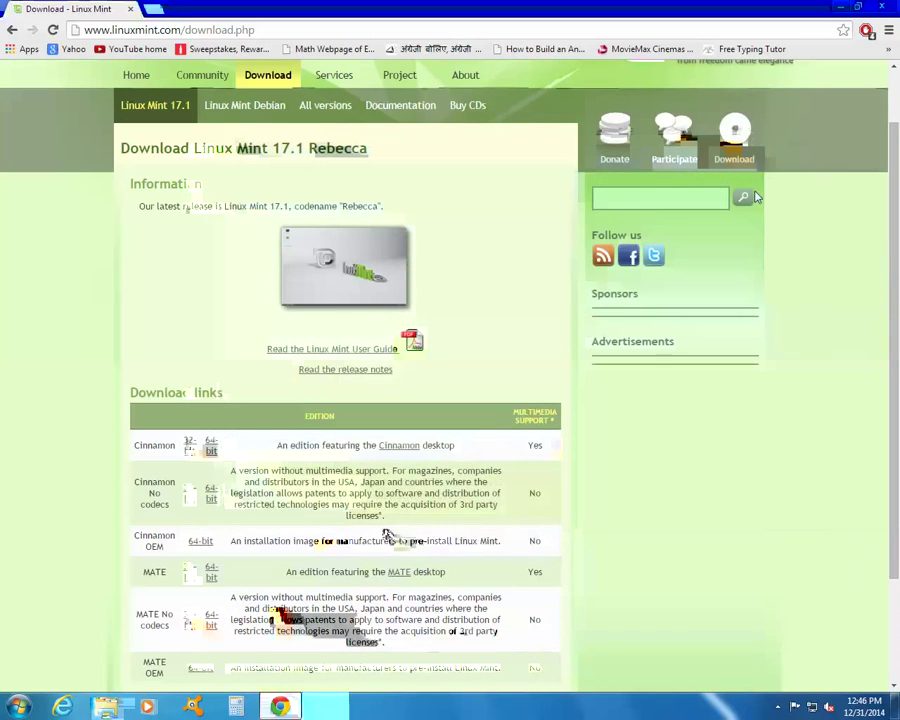
- Start downloading the 32-bit Cinnamon edition from the James Madison University mirror in the USA and dismiss the download bar
click(189, 450)
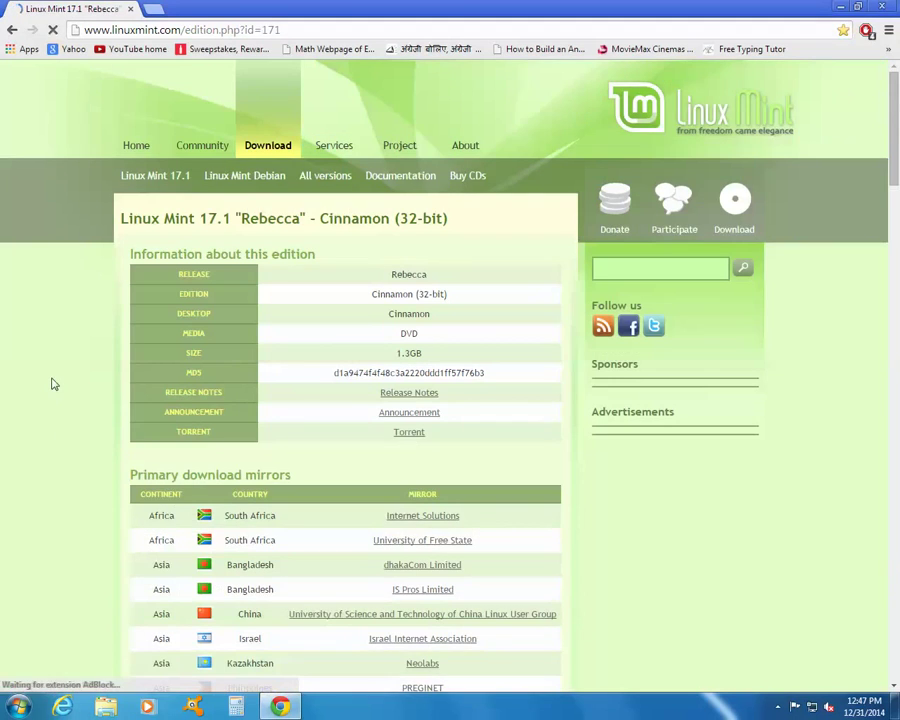
scroll(52, 380, down, 3)
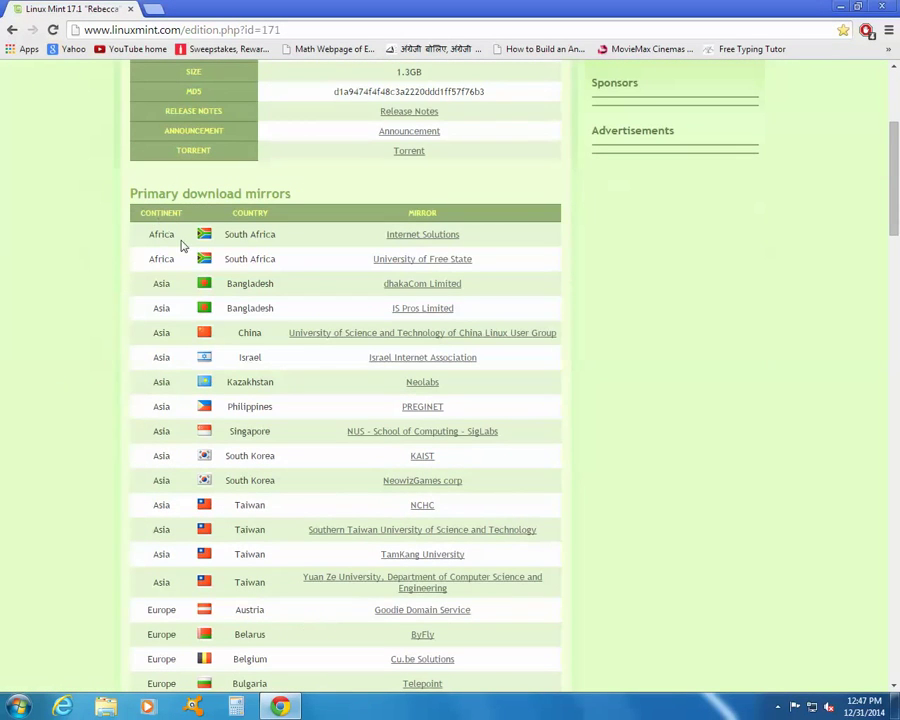
scroll(170, 434, down, 1)
scroll(170, 434, down, 6)
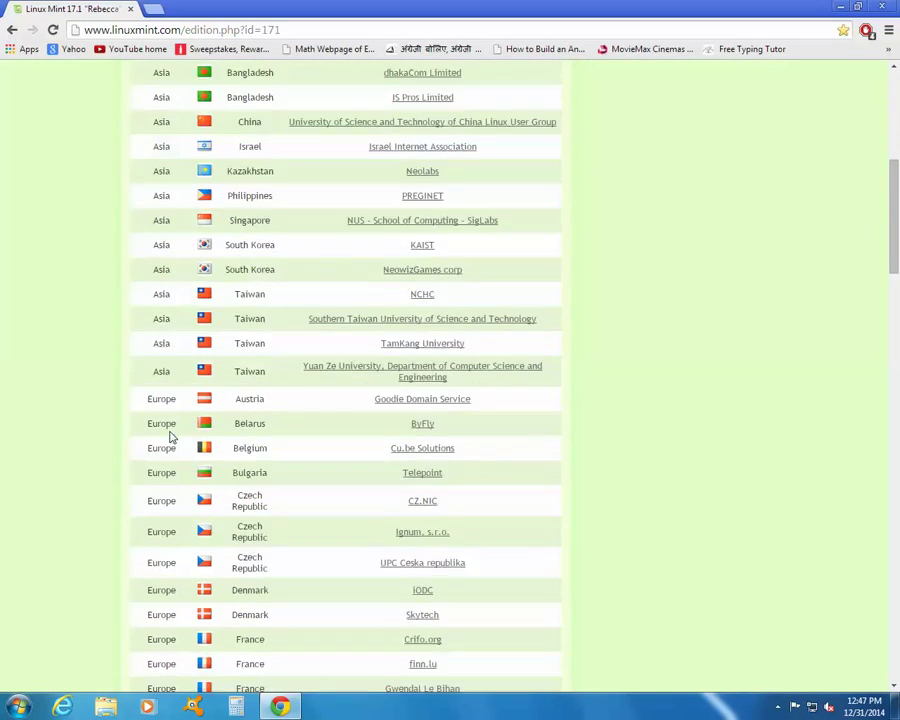
scroll(170, 434, down, 8)
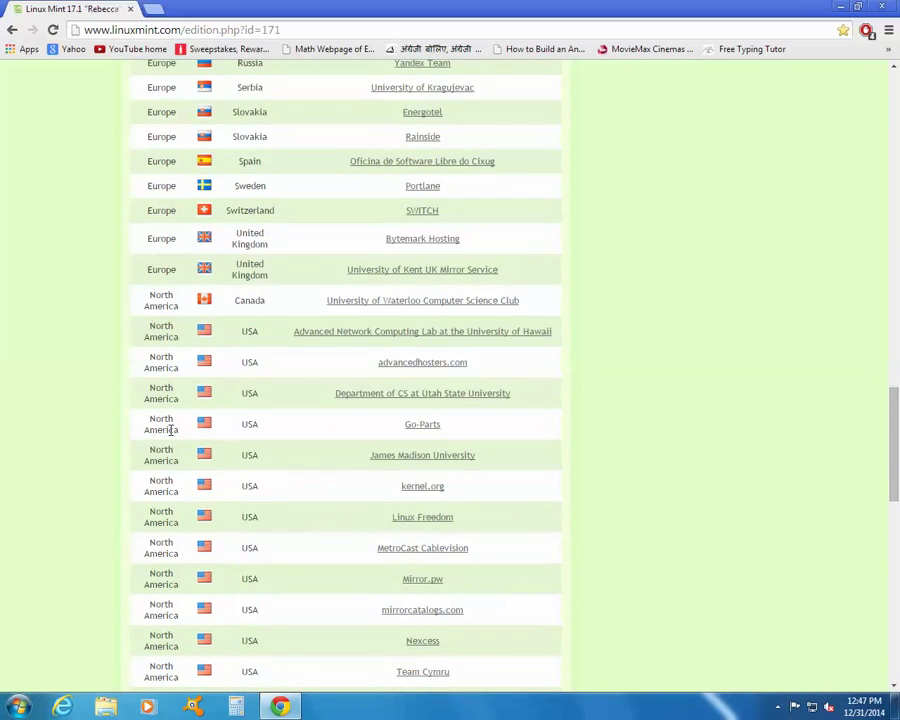
scroll(172, 430, down, 1)
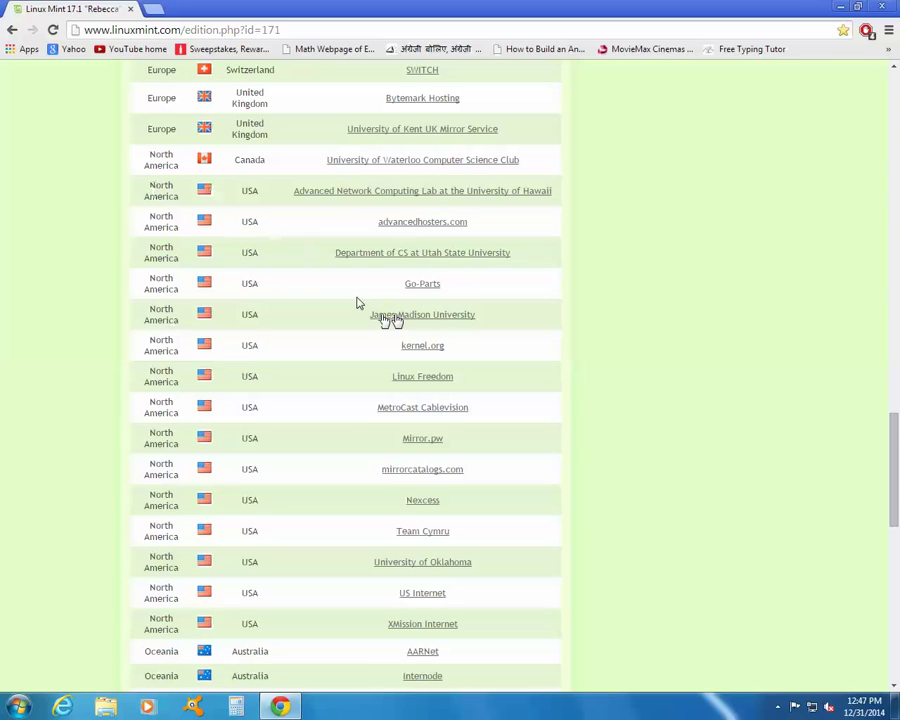
click(427, 316)
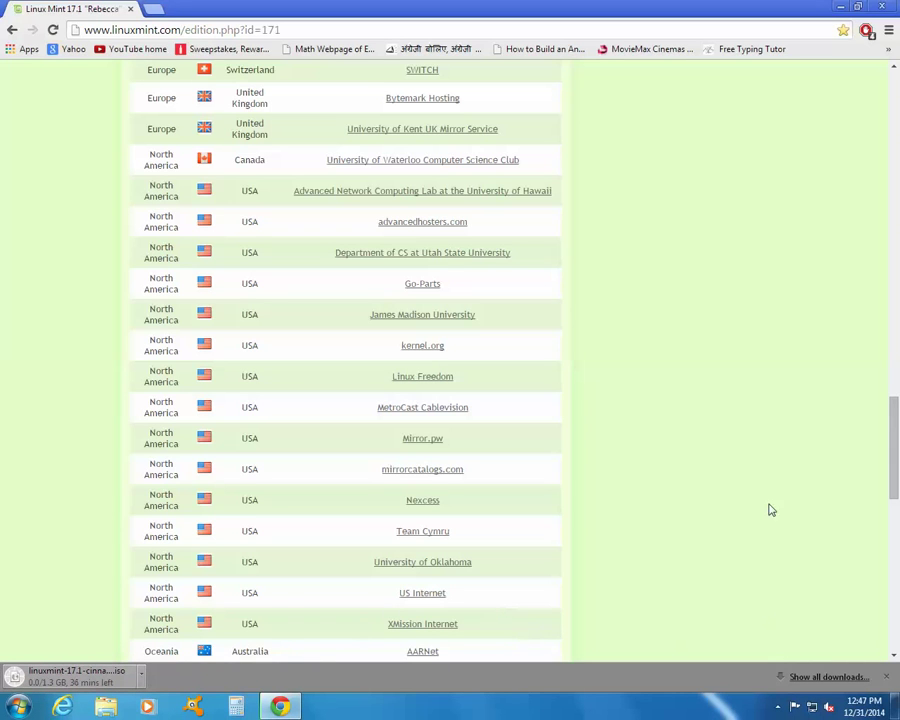
click(888, 678)
- Minimize the browser, examine the Linux Mint ISO files on the desktop and in the Downloads folder, and close the folder
click(833, 8)
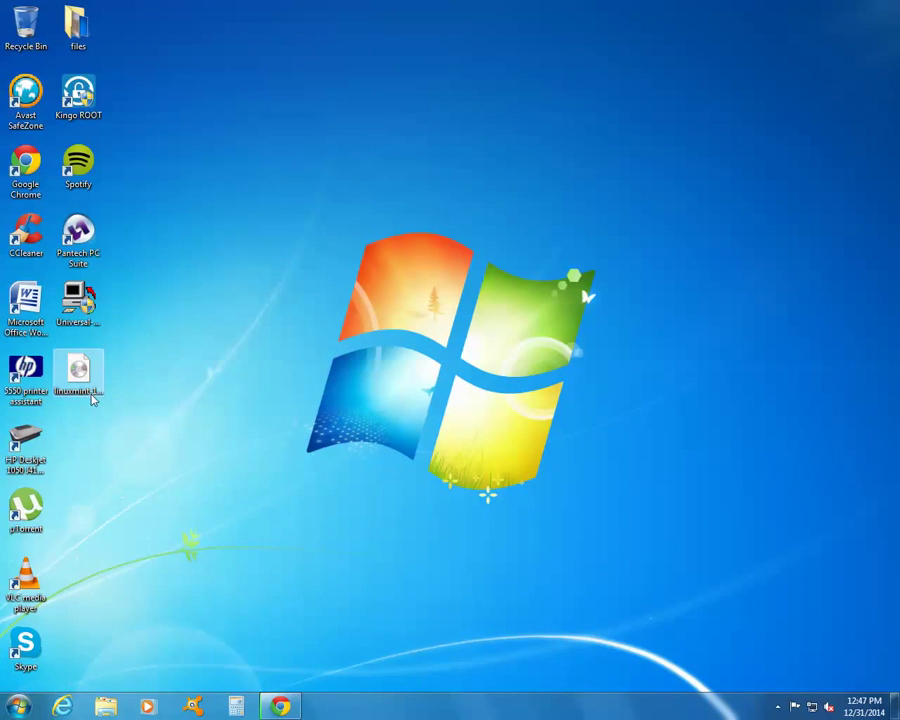
click(90, 395)
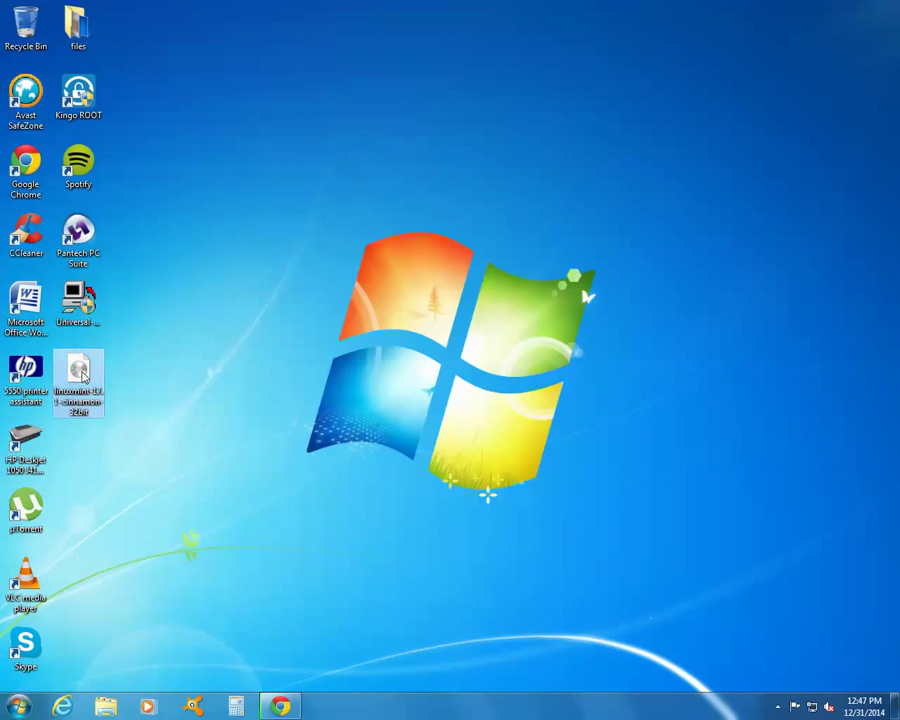
click(18, 706)
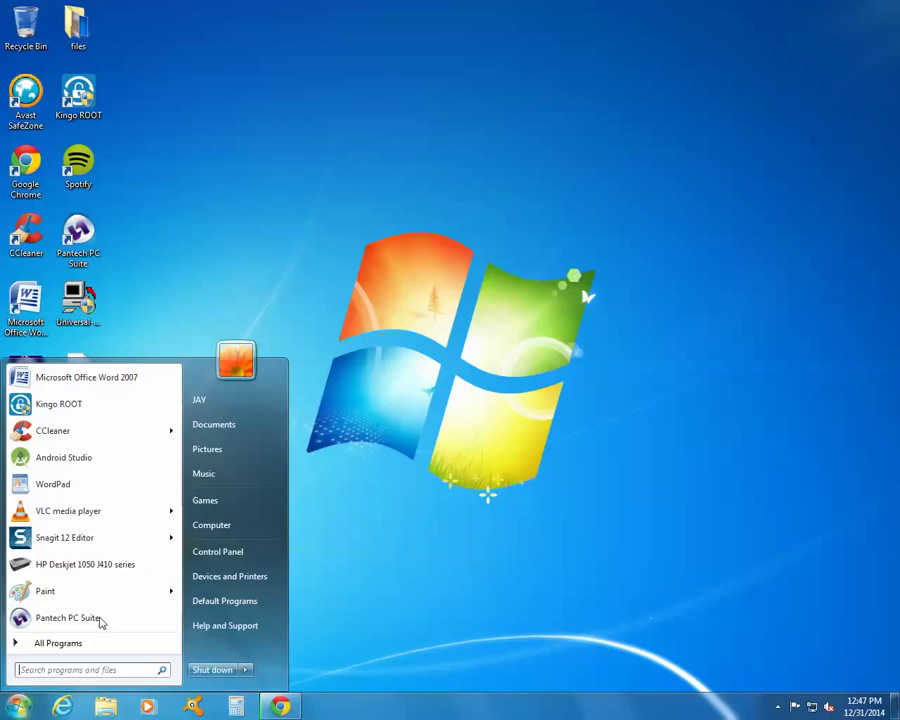
click(221, 526)
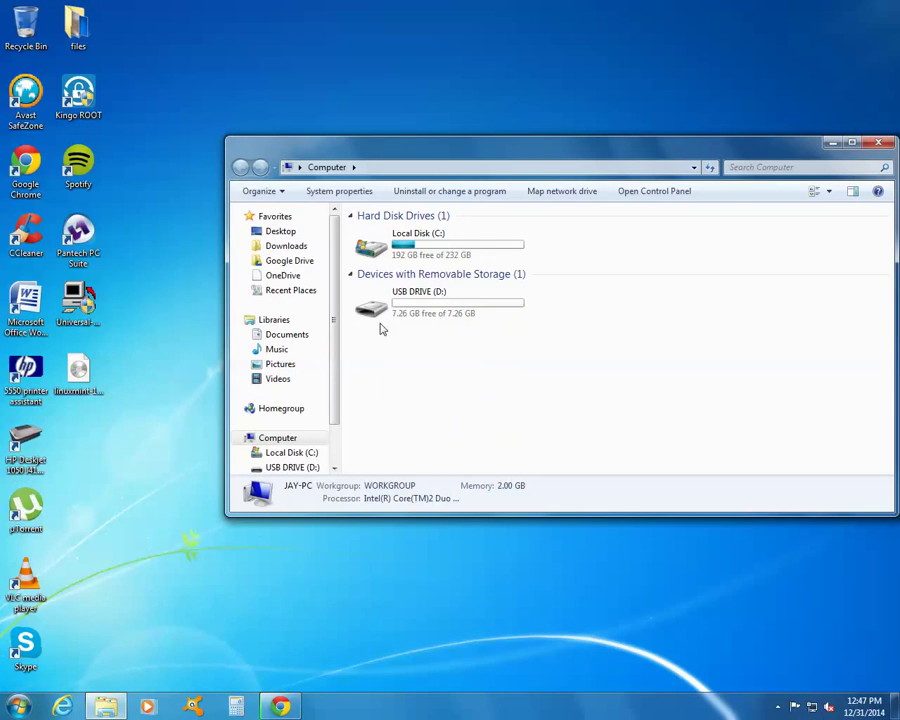
click(285, 246)
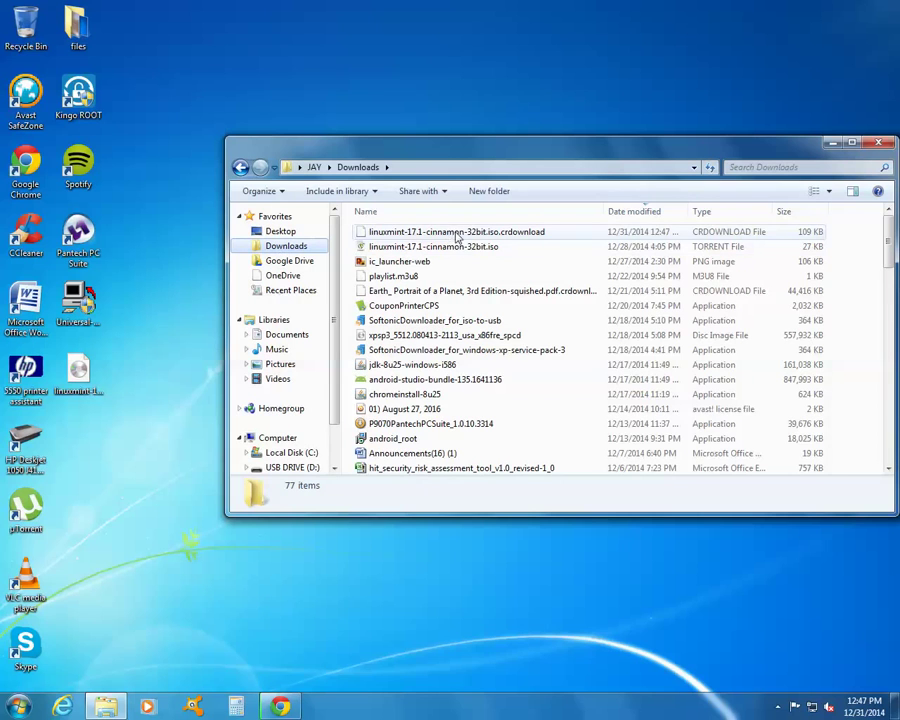
click(461, 236)
right_click(461, 236)
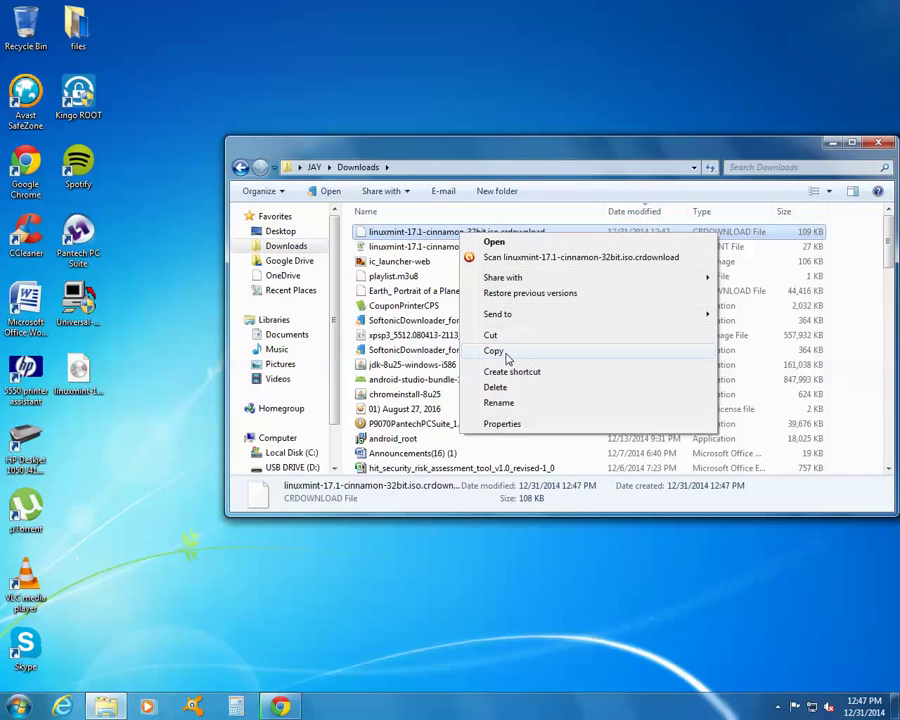
click(400, 211)
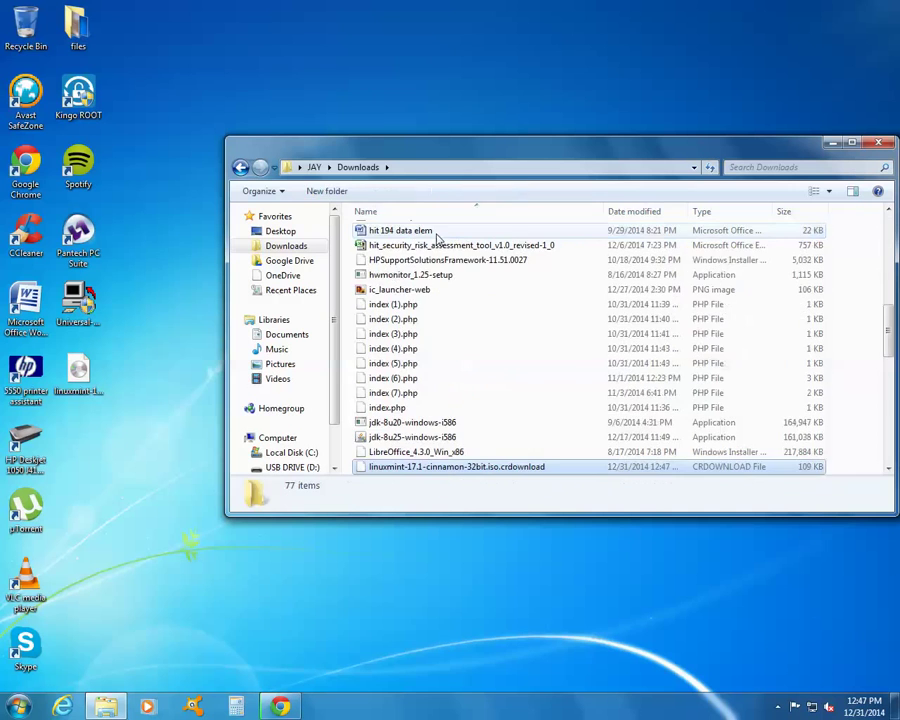
scroll(424, 333, up, 10)
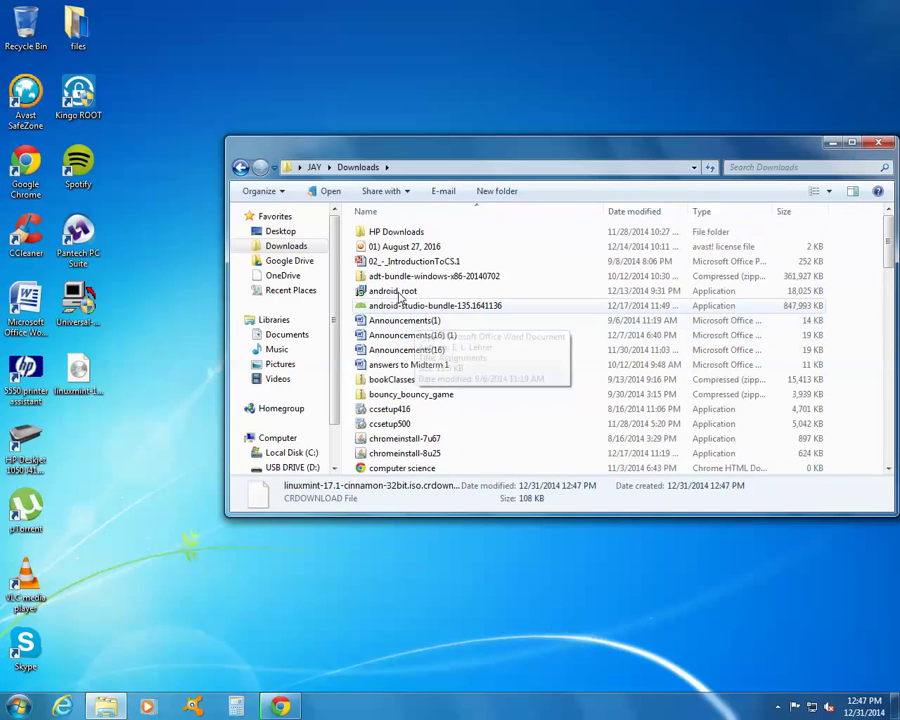
click(644, 211)
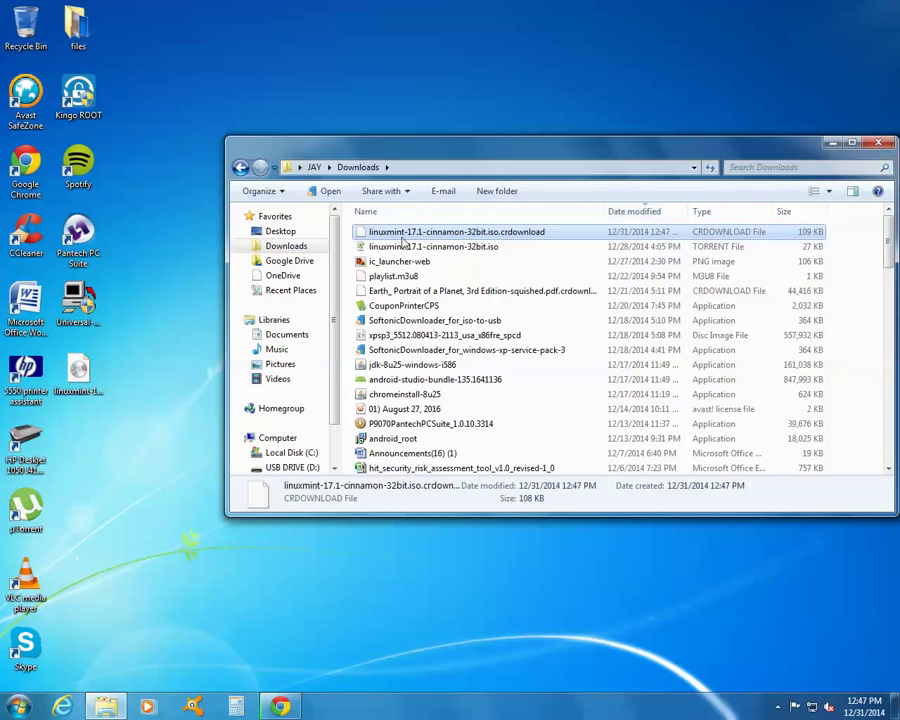
drag(403, 238, 436, 257)
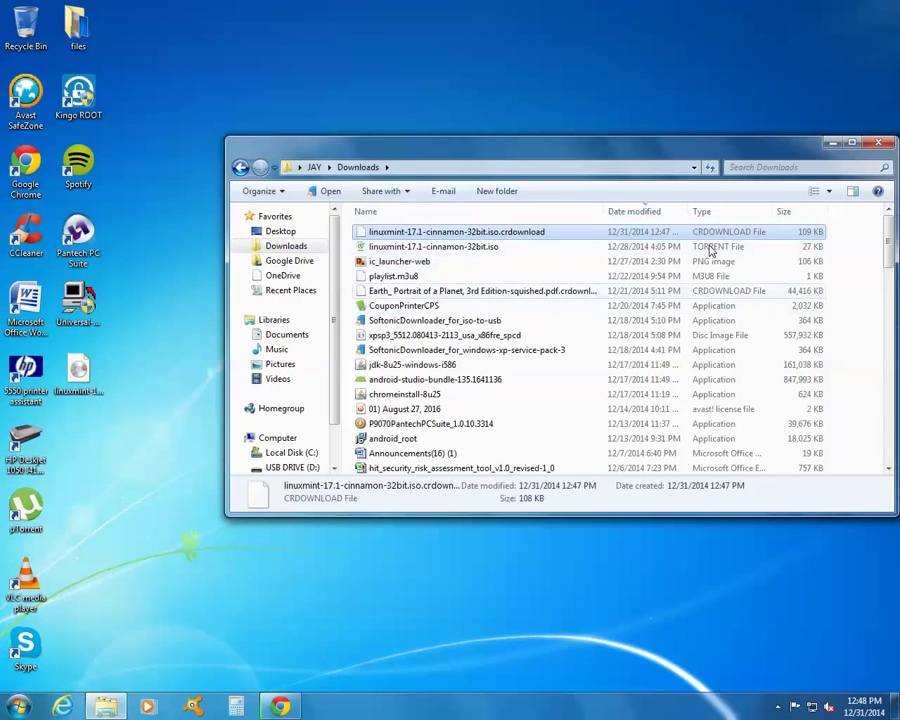
key(alt+F4)
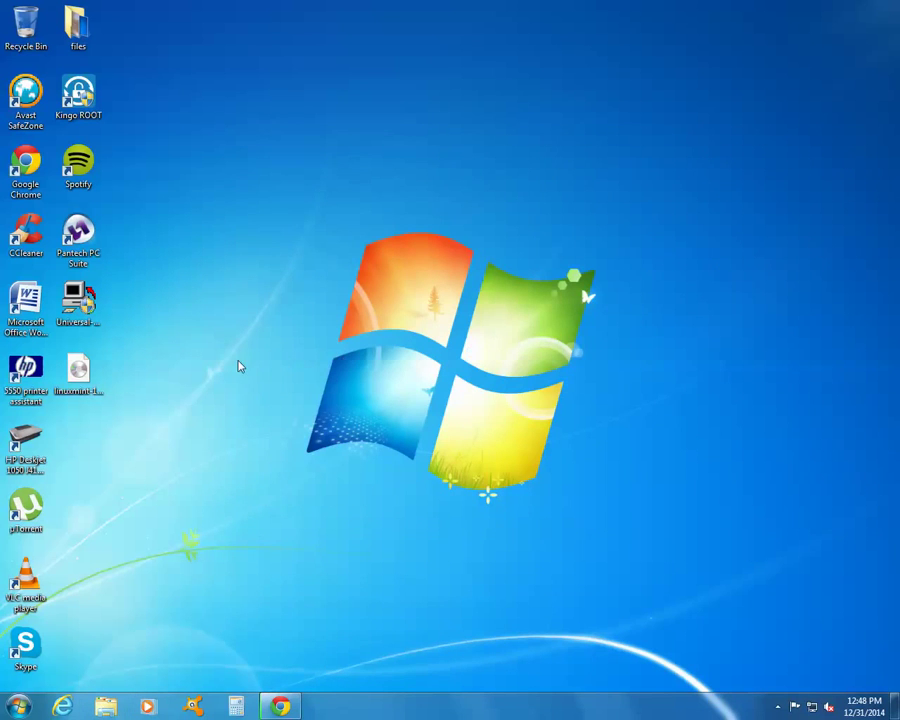
click(78, 300)
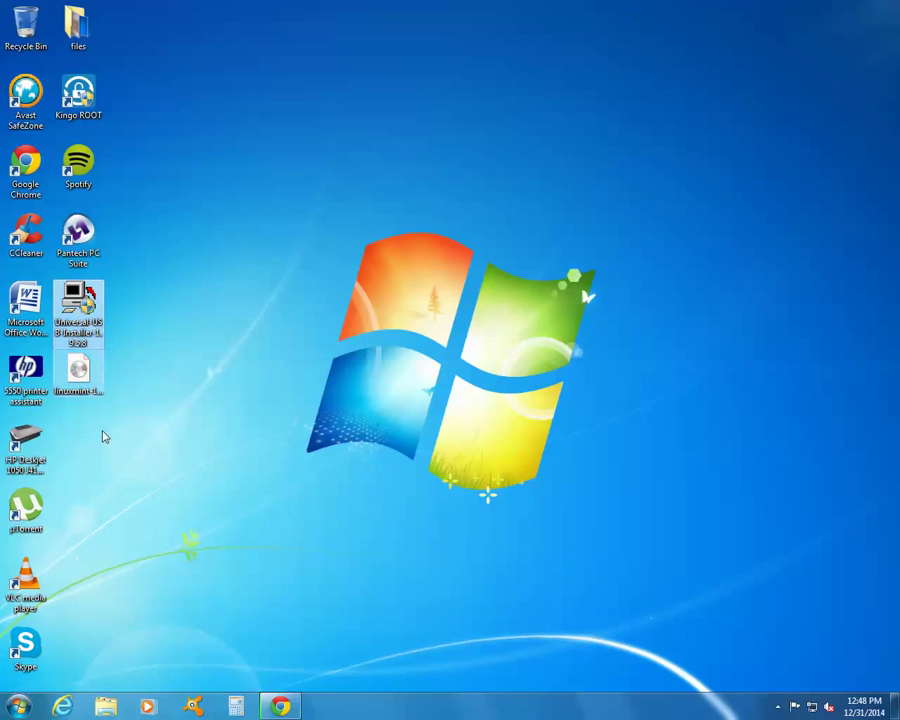
- Return to the browser and search the web for "universal usb installer" in a new tab
click(280, 706)
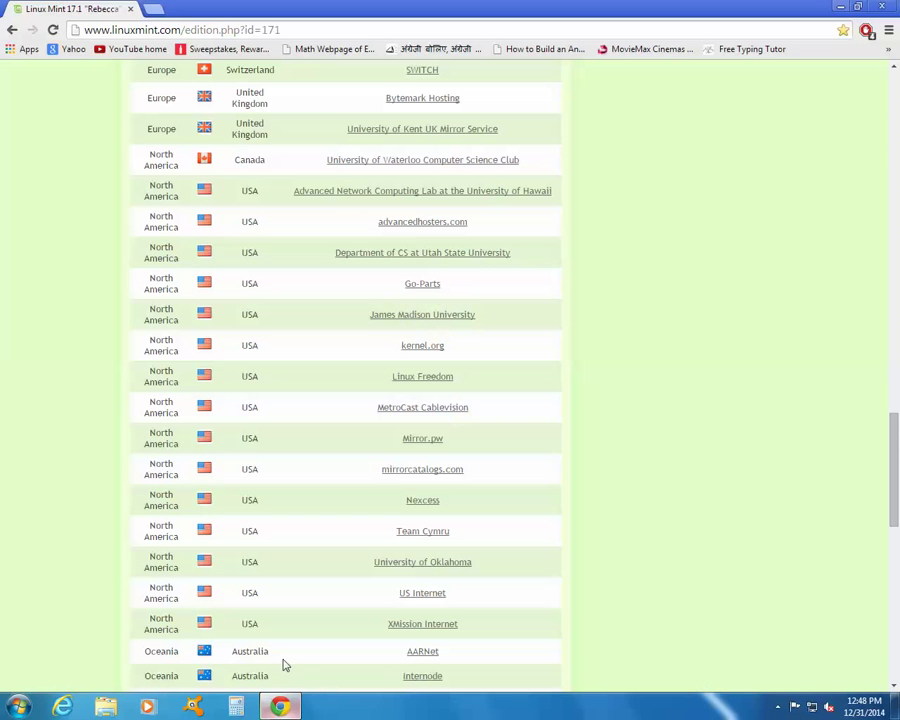
click(155, 10)
text(universal usb)
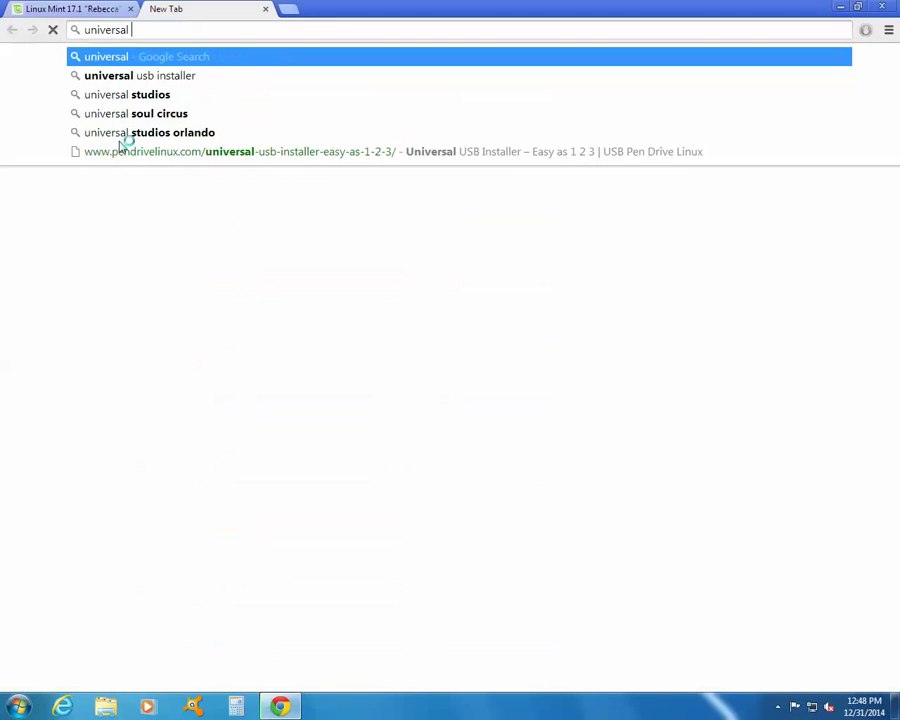
key(BackSpace)
text(b install)
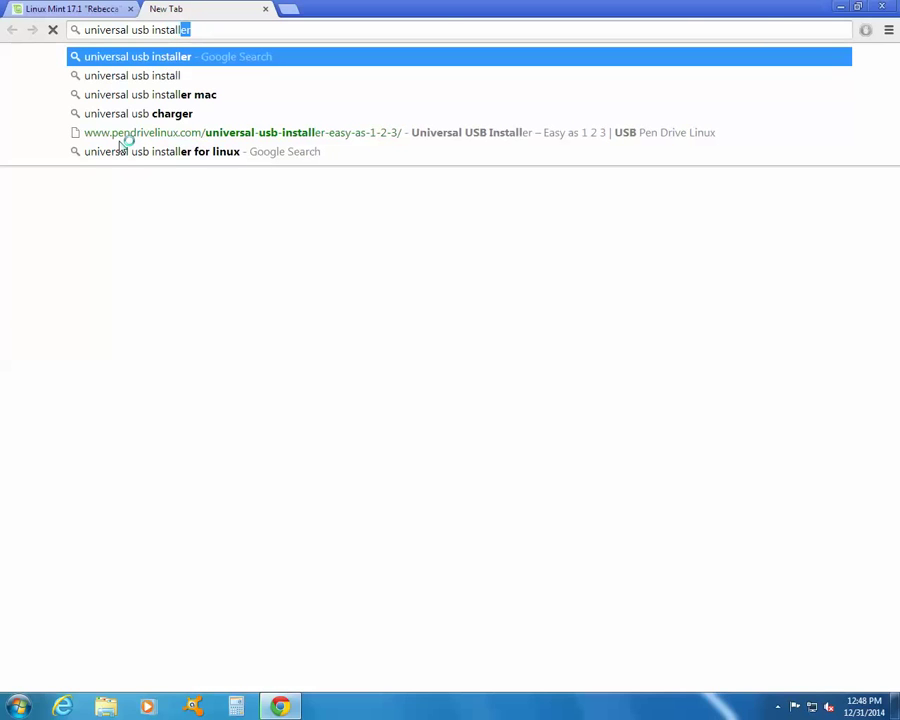
key(Return)
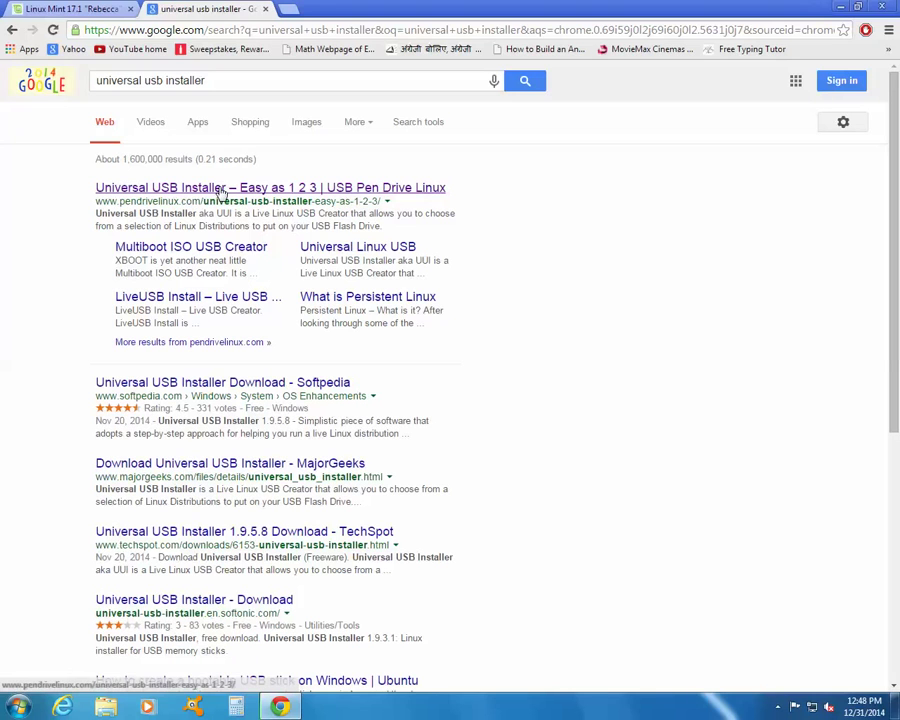
- Open the Pendrivelinux Universal USB Installer page from the results and find its Universal-USB-Installer-1.9.5.8.exe download section
click(221, 192)
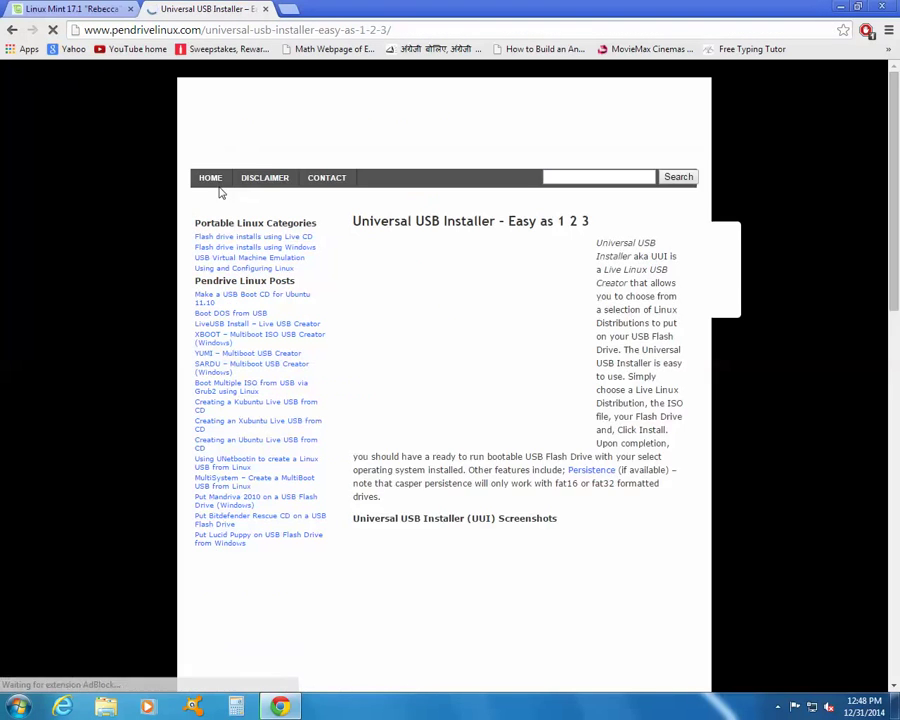
scroll(360, 262, down, 7)
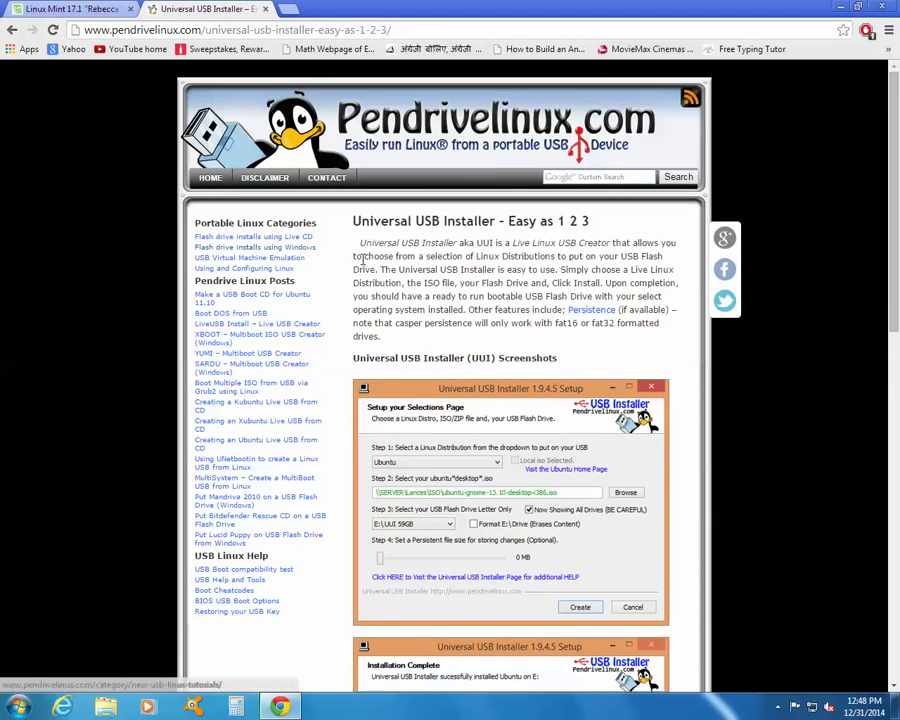
scroll(357, 268, down, 2)
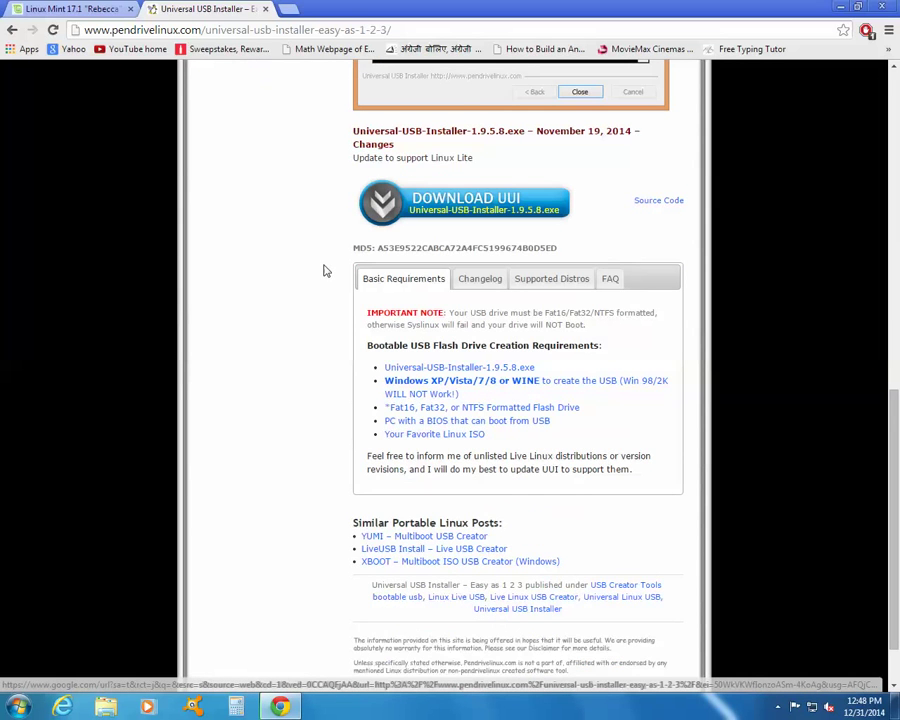
- Download Universal-USB-Installer-1.9.5.8.exe from the Pendrivelinux page and minimize the browser
scroll(322, 268, up, 2)
click(386, 346)
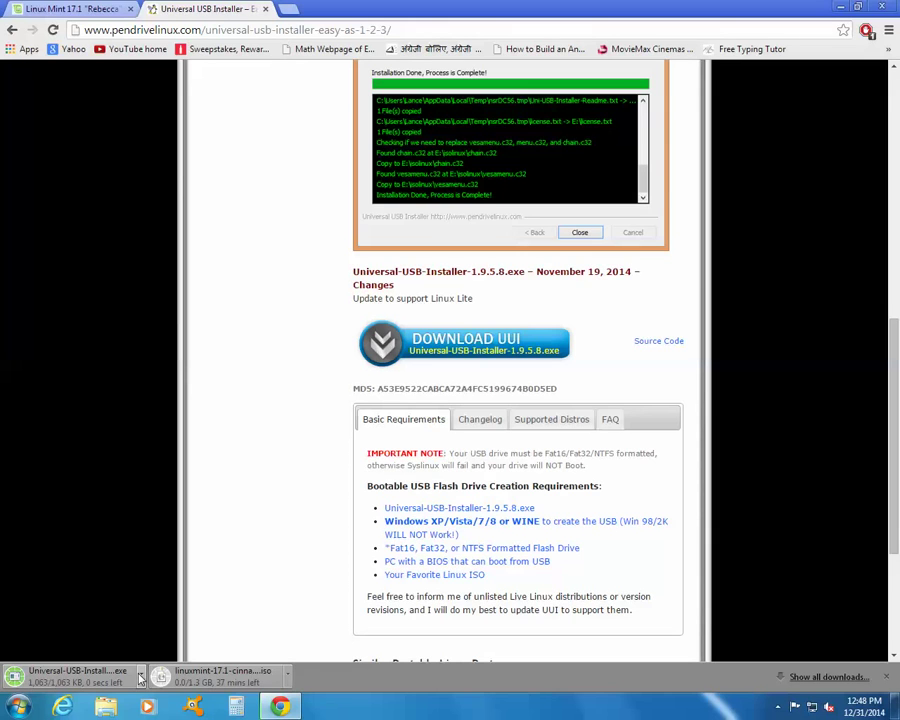
click(841, 8)
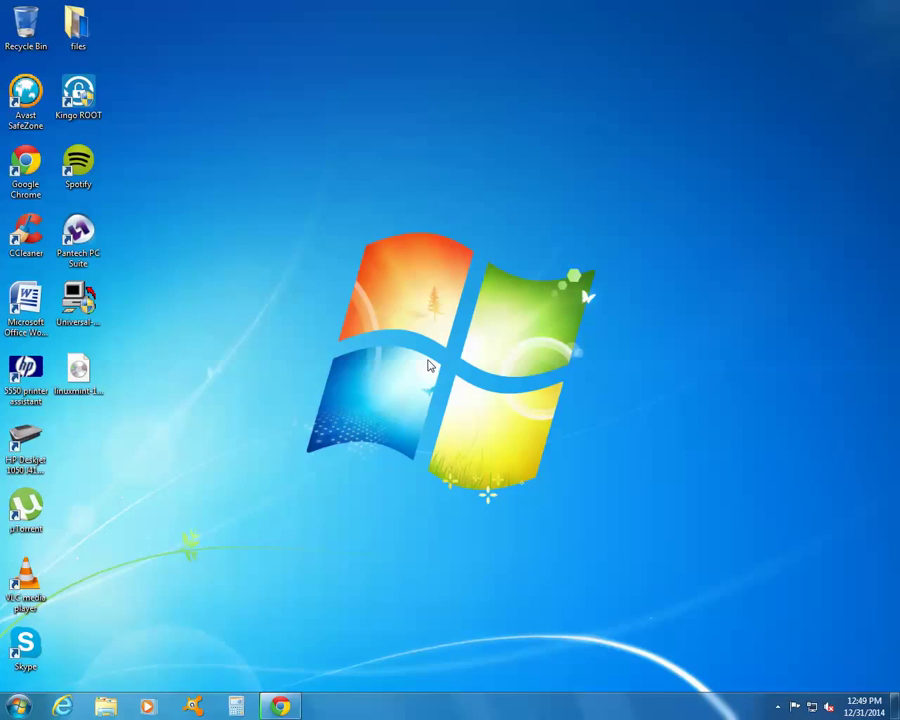
- Launch Universal USB Installer 1.9.5.8 from the desktop and accept its license agreement
click(80, 306)
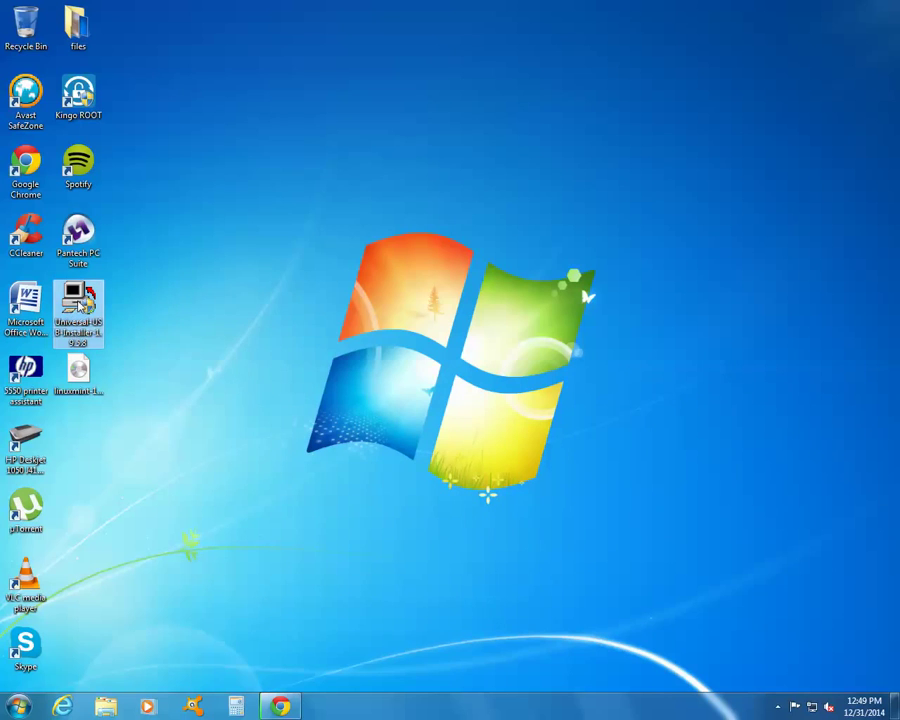
click(158, 306)
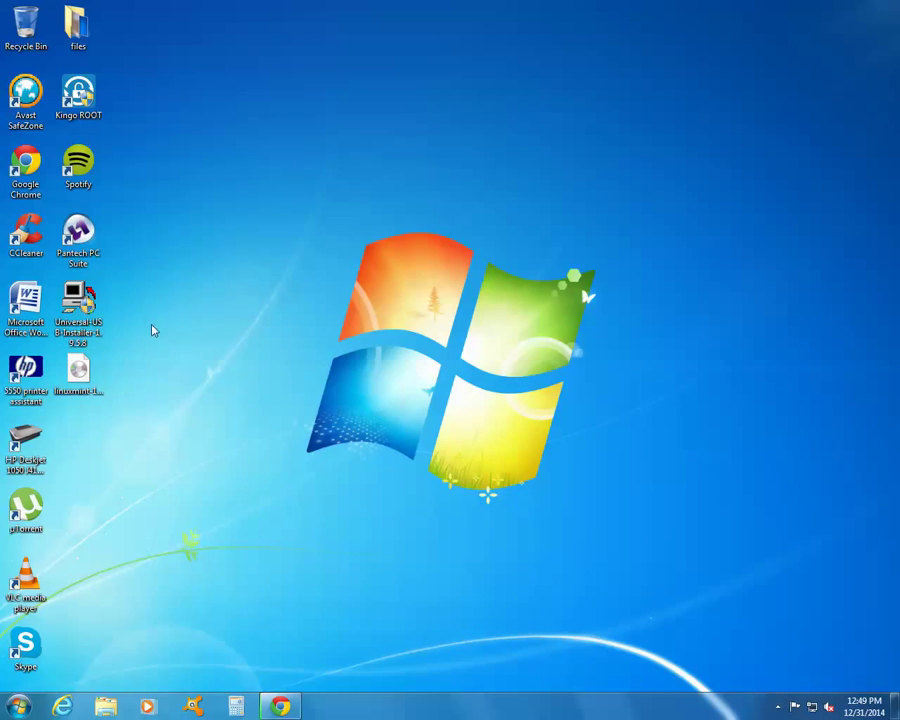
mouse_move(86, 308)
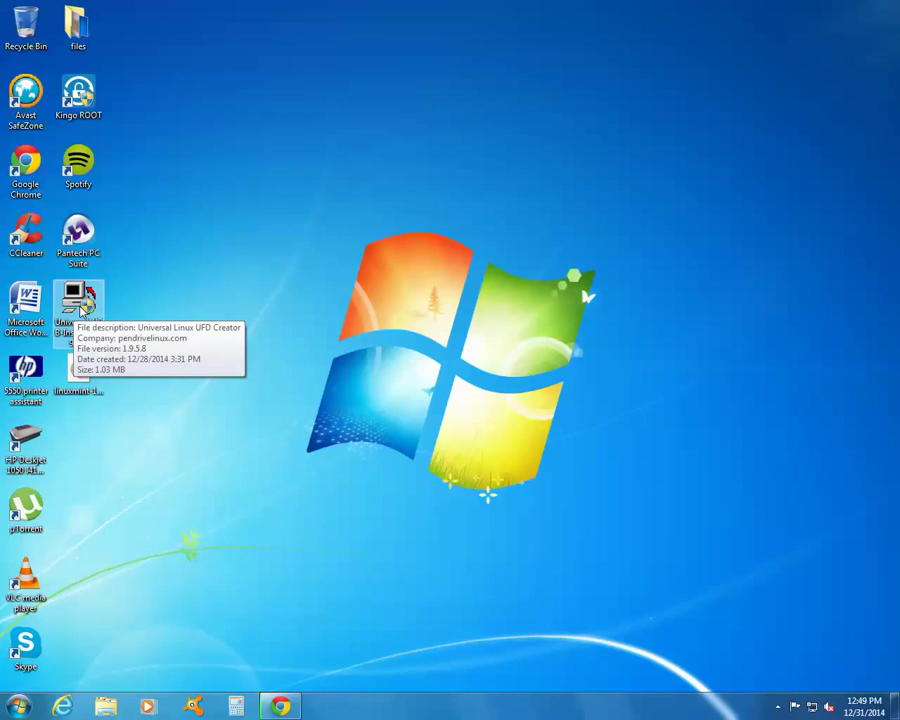
click(82, 310)
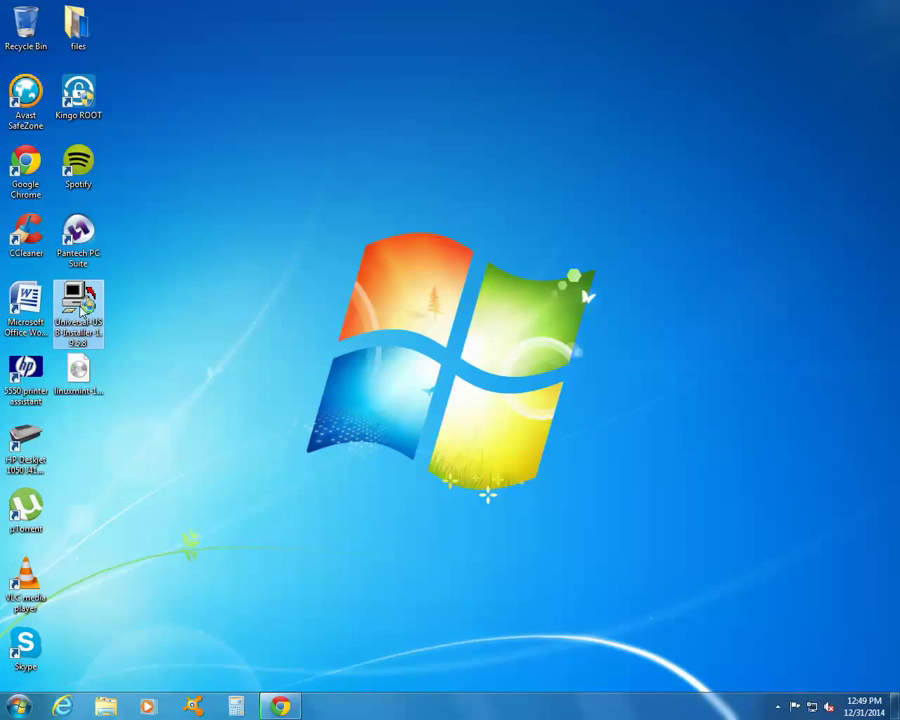
double_click(82, 310)
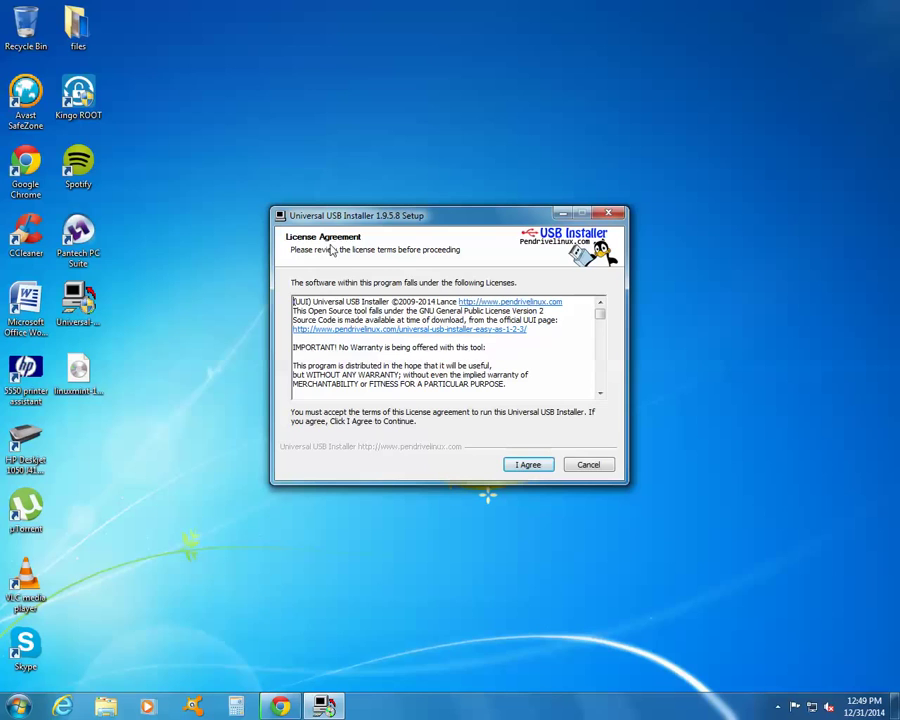
click(524, 465)
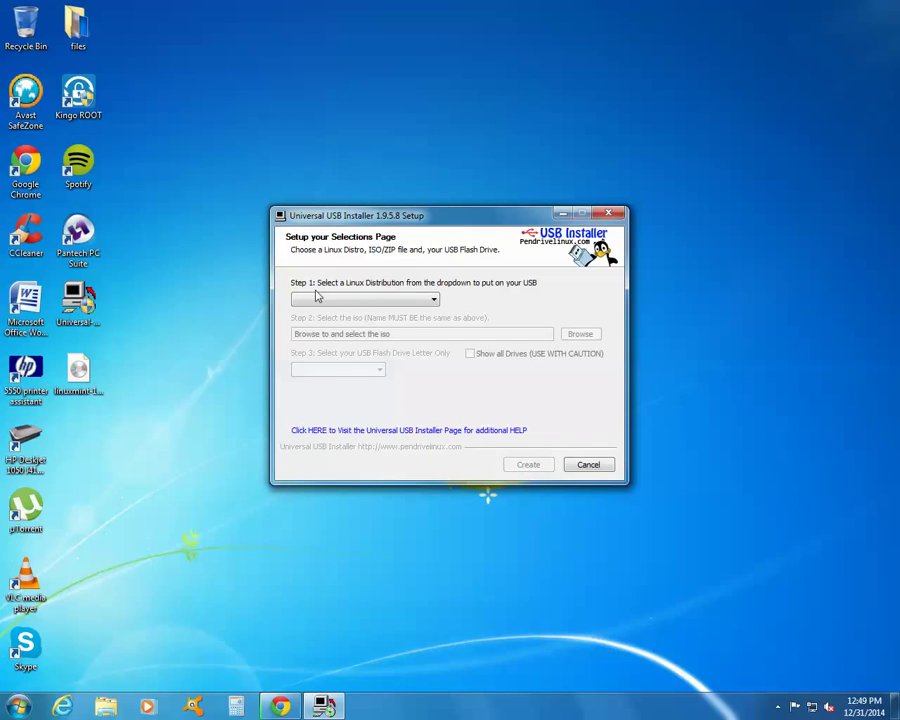
- Choose Linux Mint as the Linux distribution to put on the USB drive
click(80, 390)
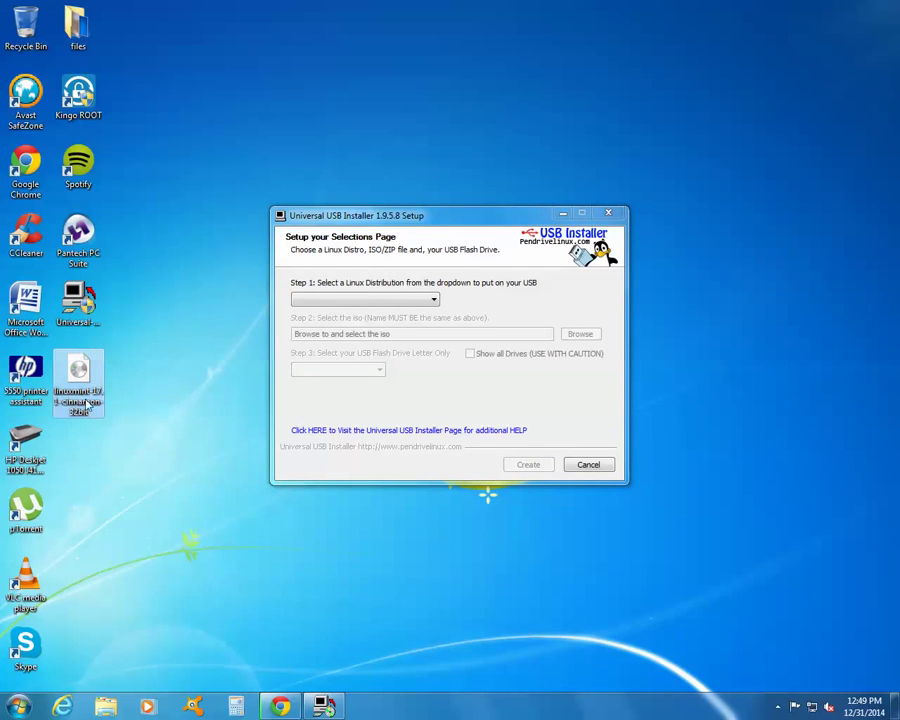
click(434, 300)
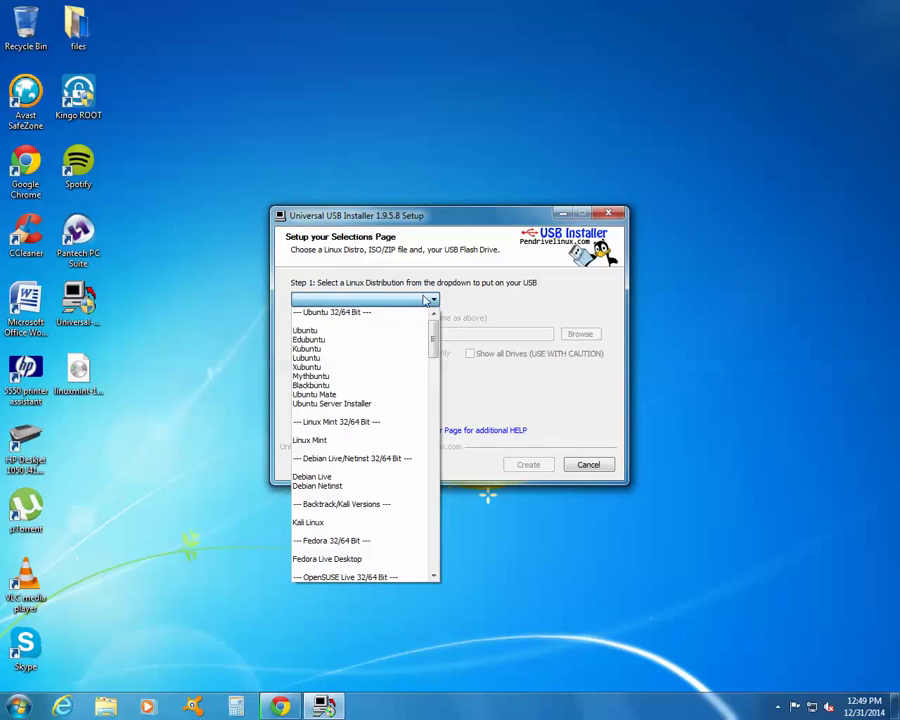
click(333, 441)
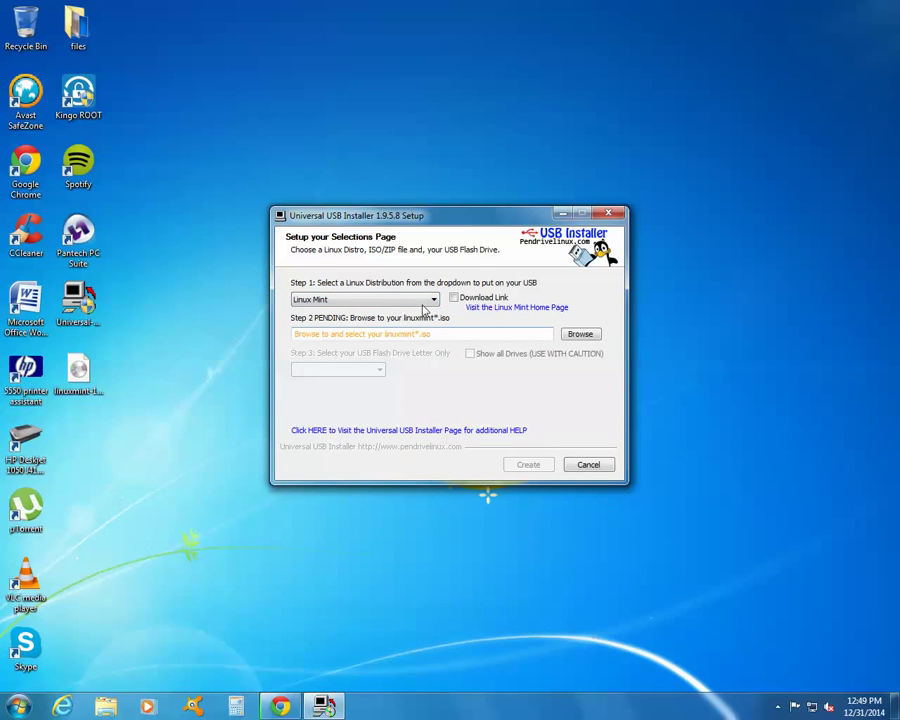
- Load the linuxmint-17.1-cinnamon-32bit ISO file from the desktop as the installer's source image
click(570, 334)
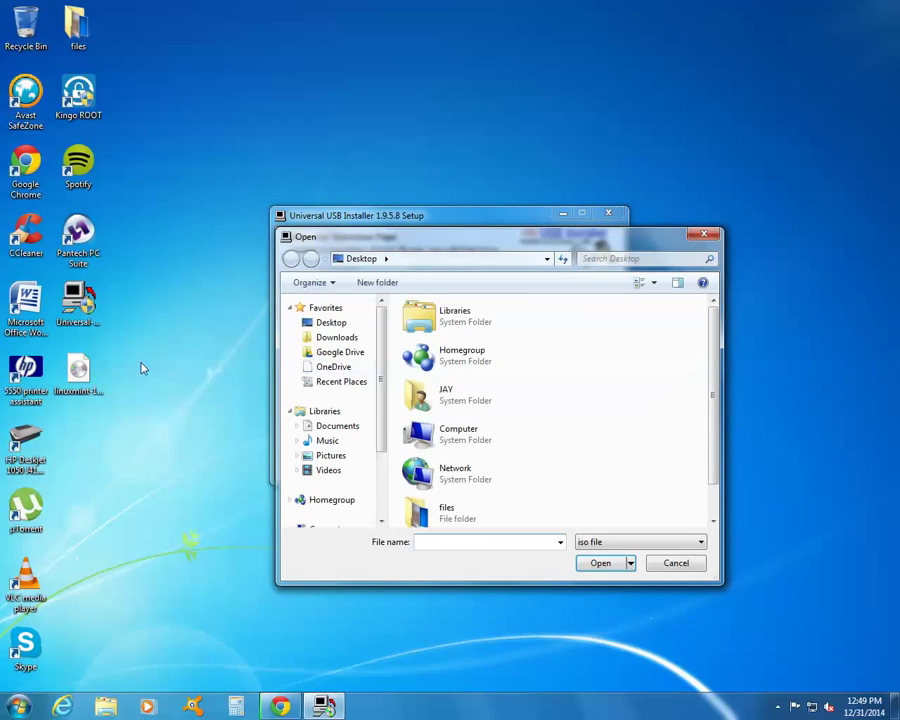
click(332, 324)
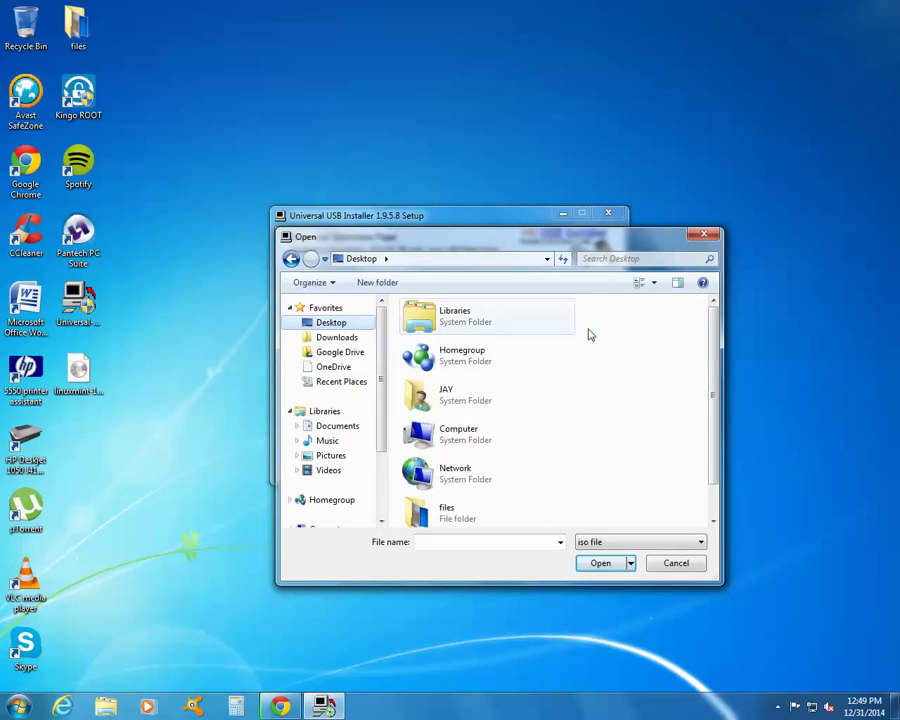
drag(708, 336, 706, 380)
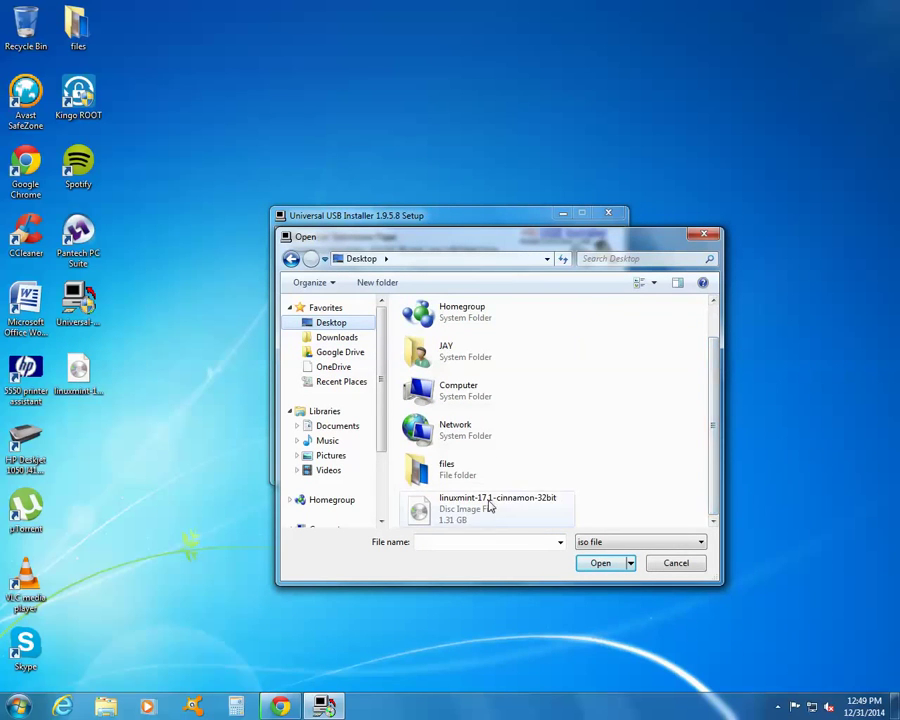
click(449, 512)
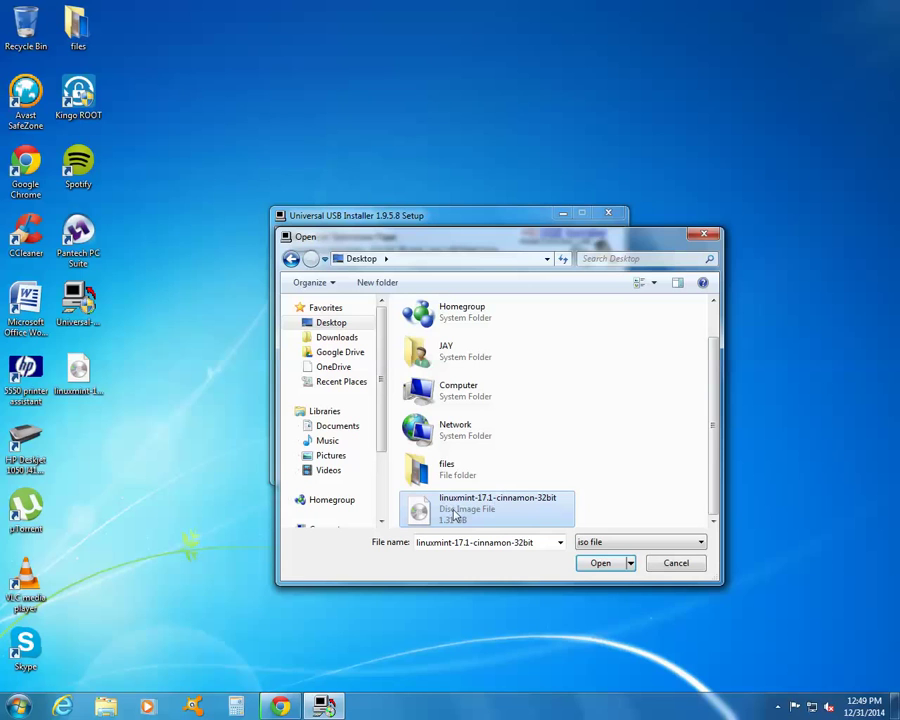
double_click(478, 525)
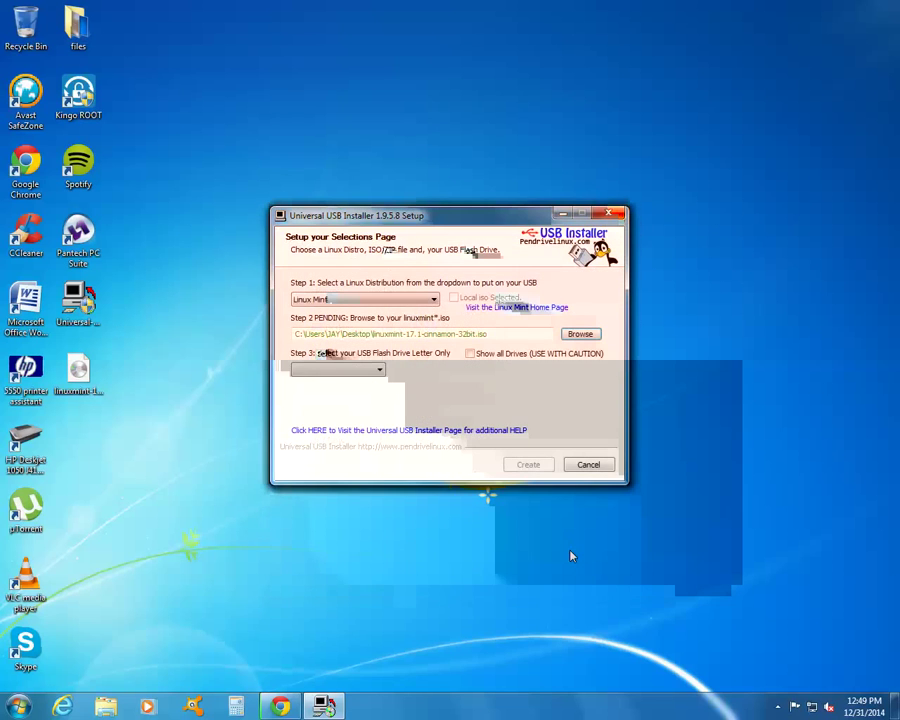
- Select the D: USB drive as the target, check that drive in the Computer window, and close the window
click(340, 370)
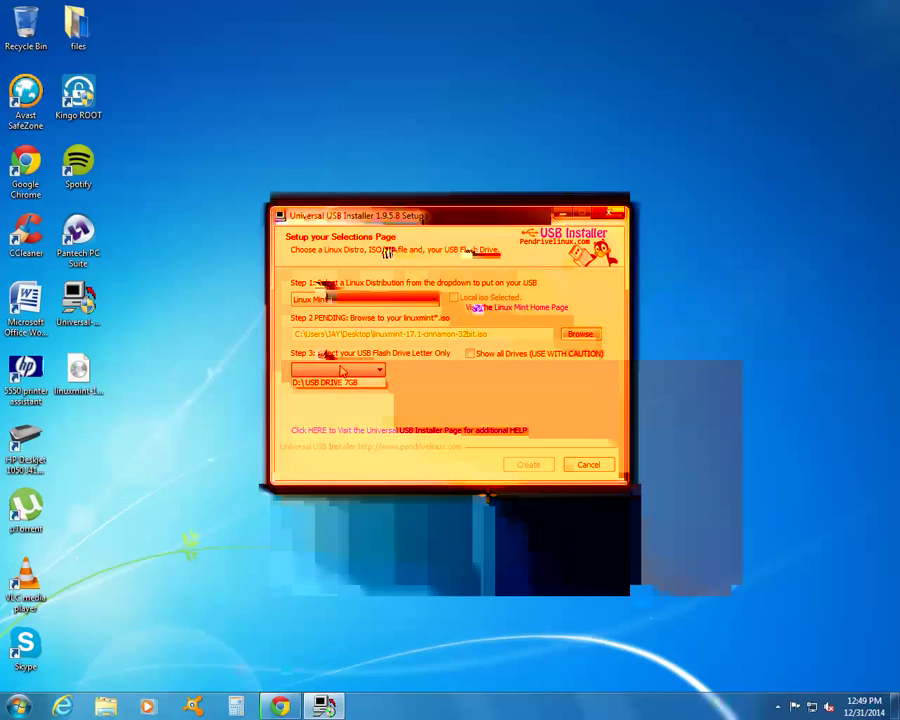
click(338, 384)
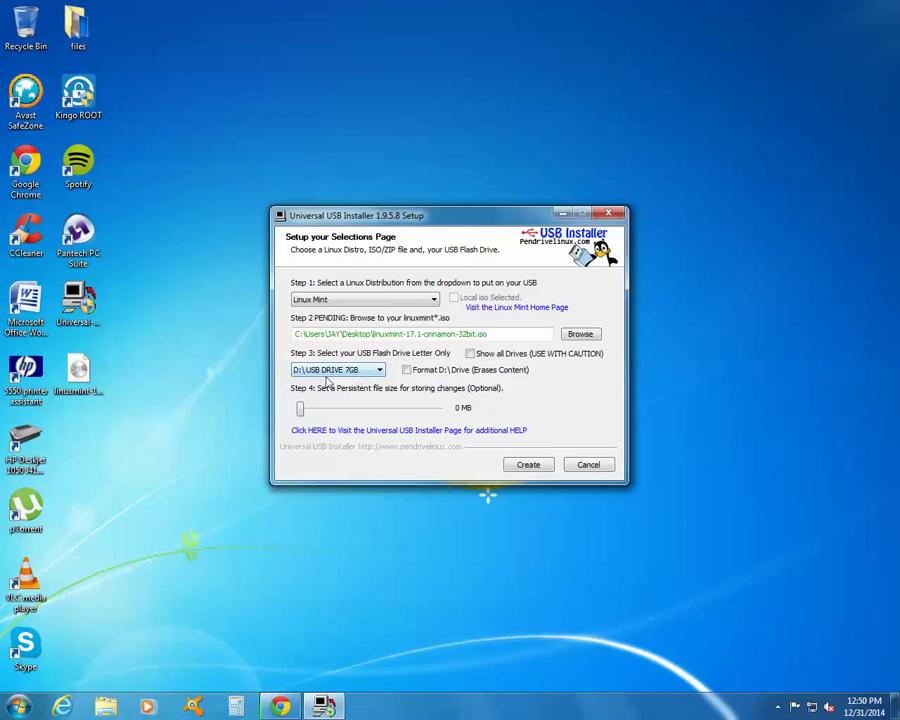
click(19, 706)
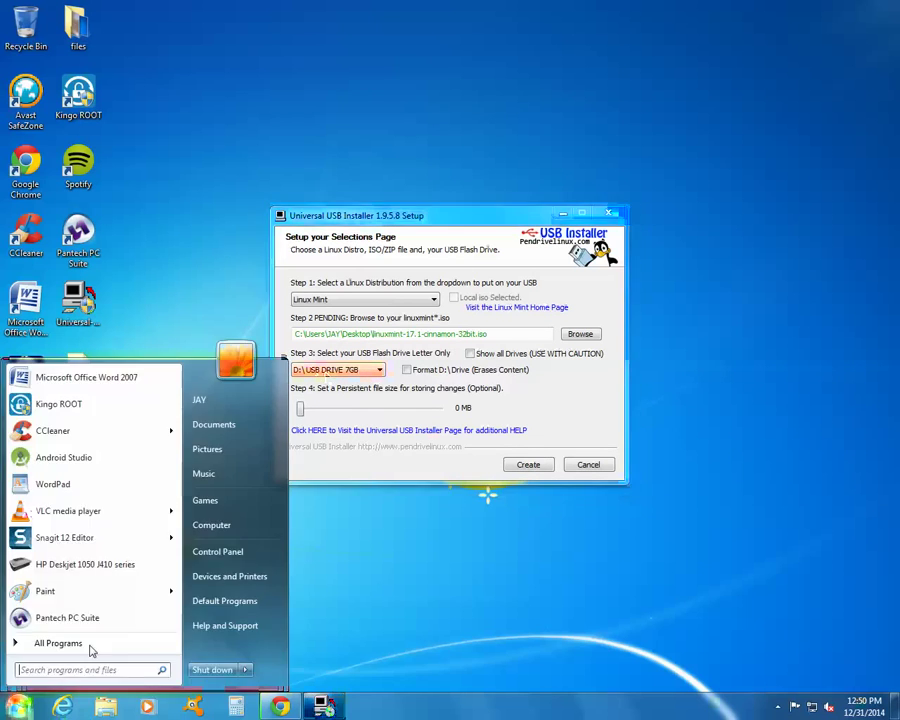
click(215, 531)
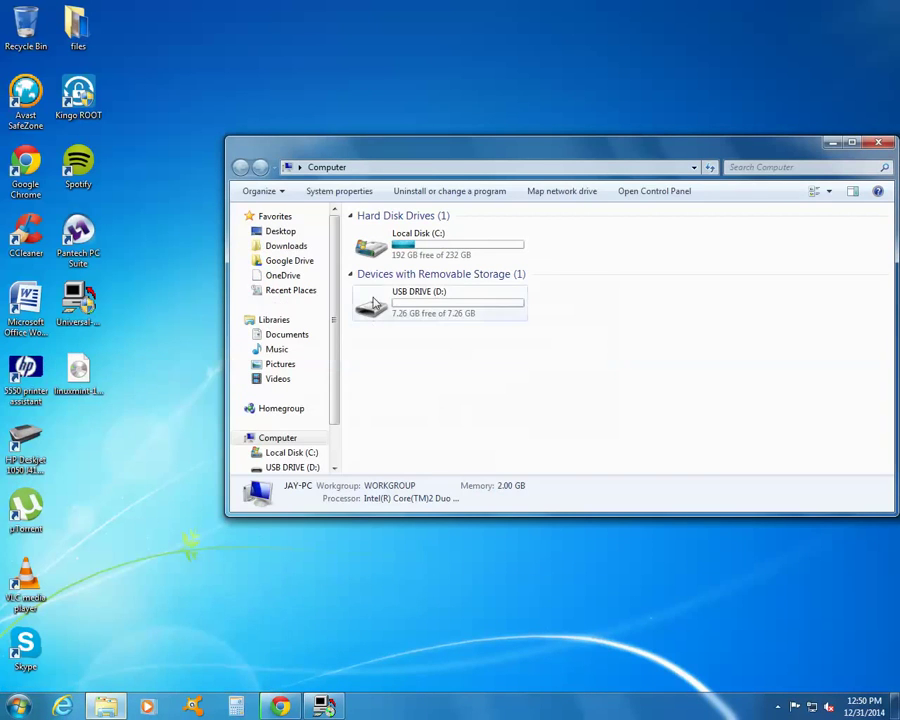
click(425, 302)
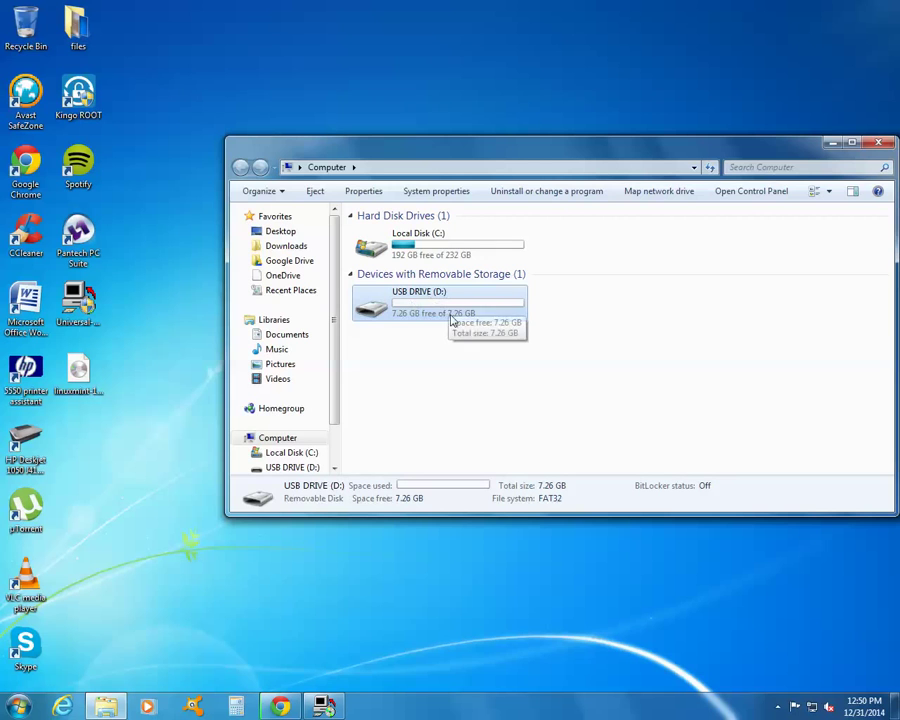
click(877, 142)
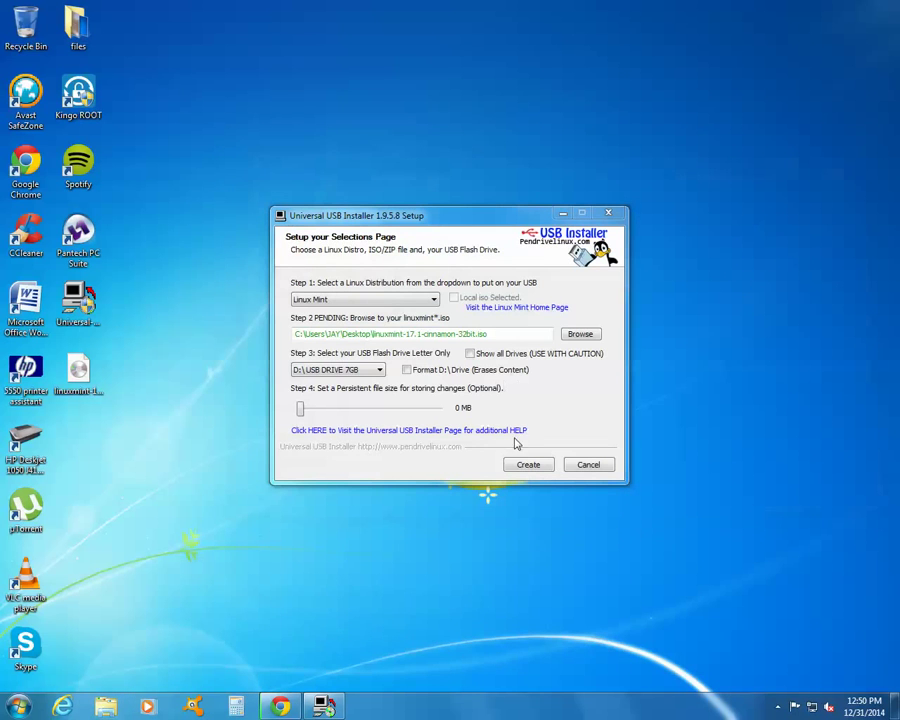
- Start creating the bootable Linux Mint drive and confirm the listed actions on drive D:
click(528, 466)
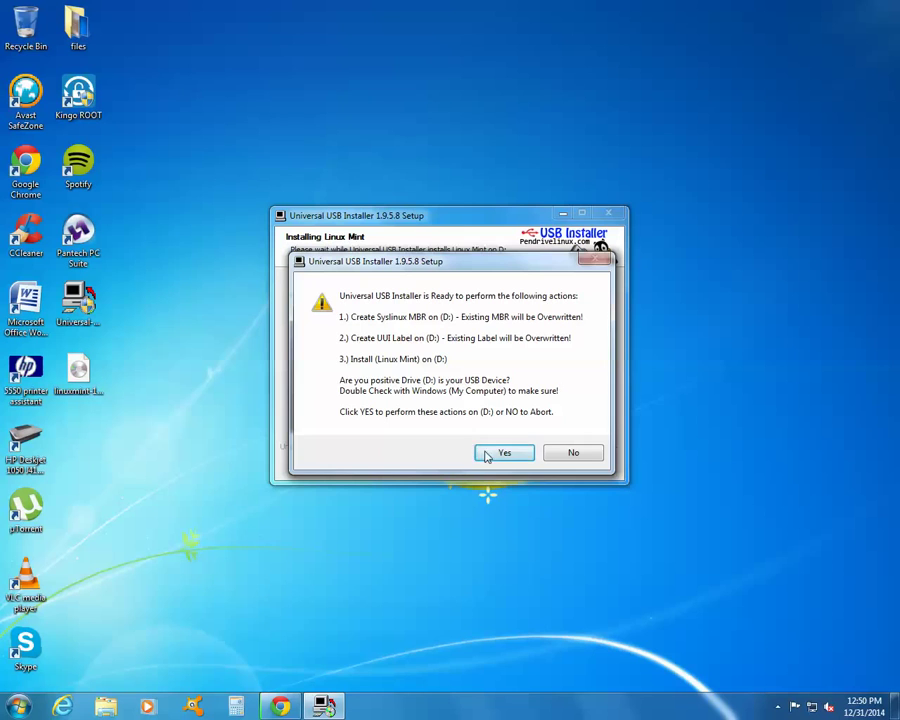
click(495, 454)
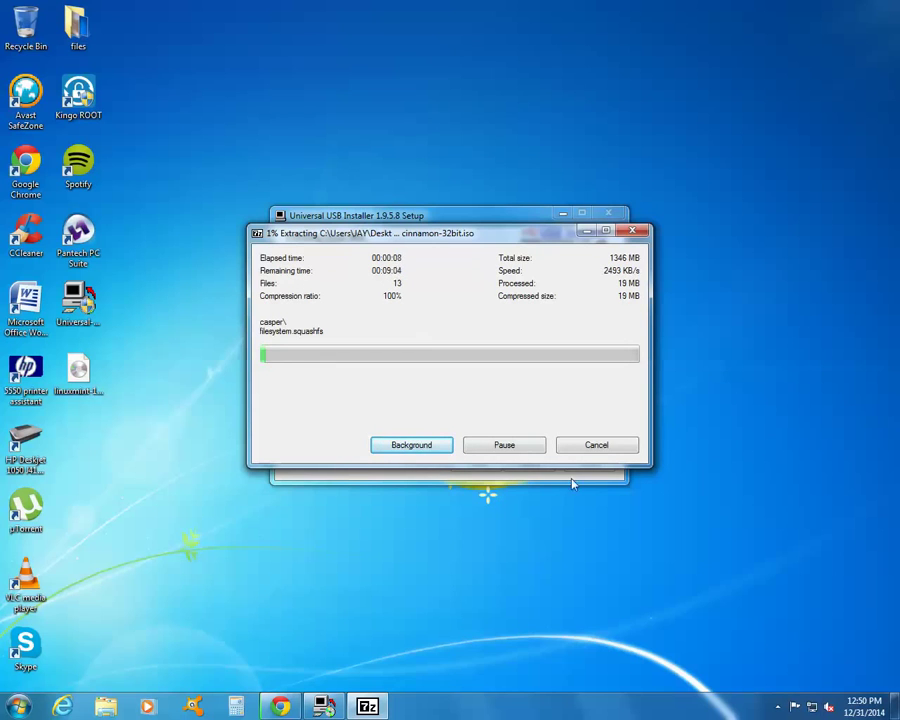
click(779, 707)
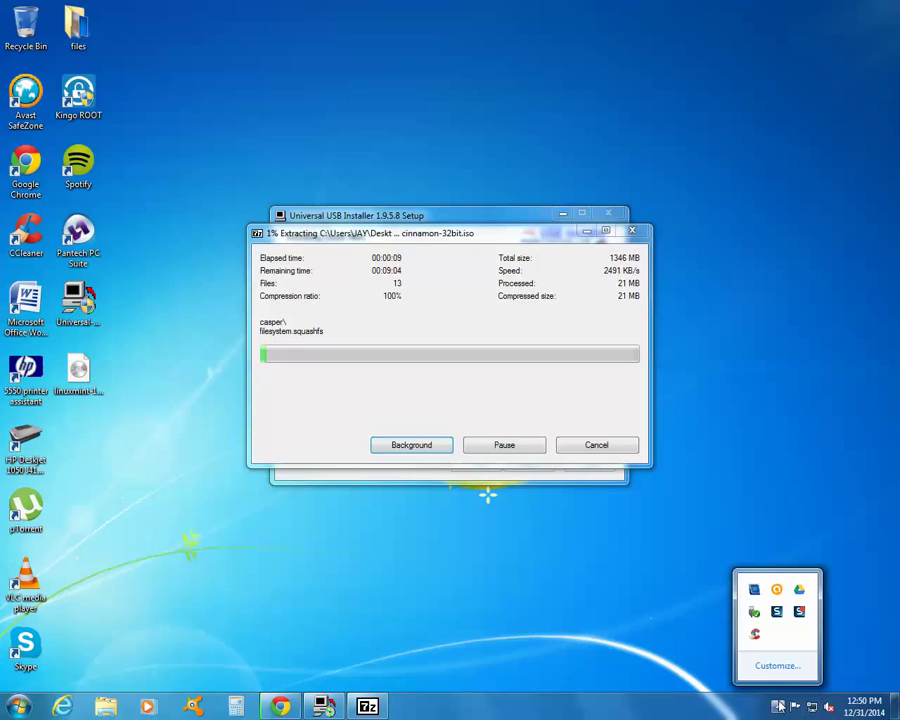
click(800, 608)
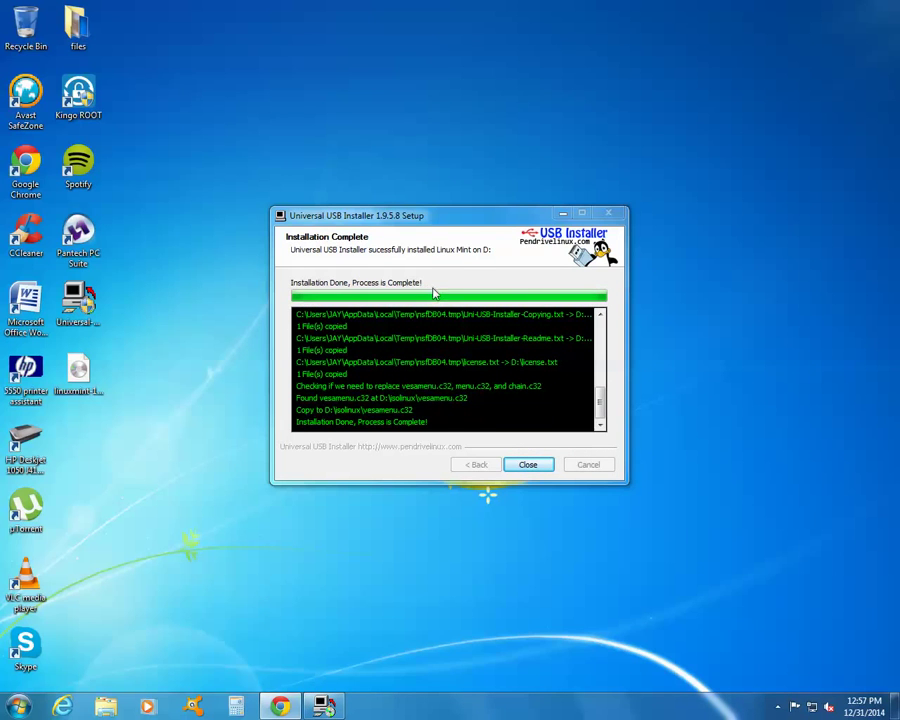
- Close the completed installer, open the USB drive (D:) to examine its files, and close the folder window
click(529, 466)
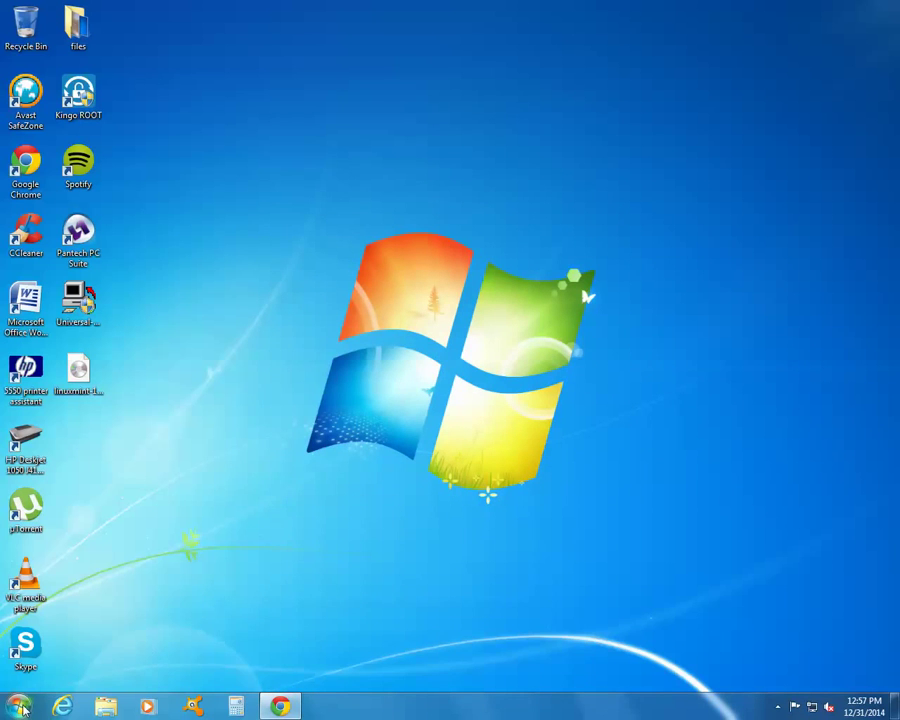
click(18, 706)
click(224, 528)
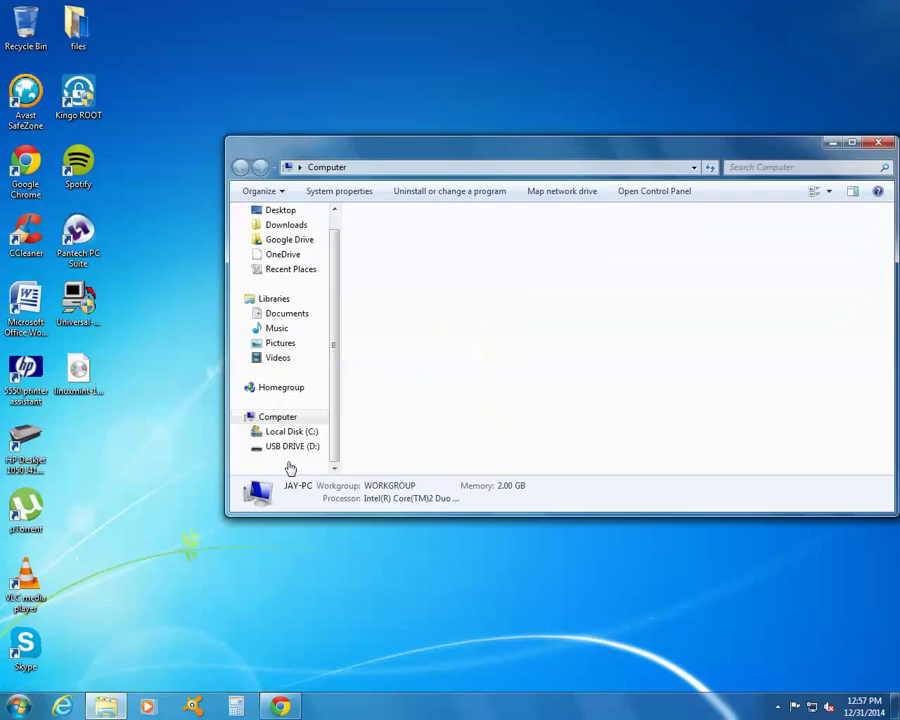
double_click(433, 305)
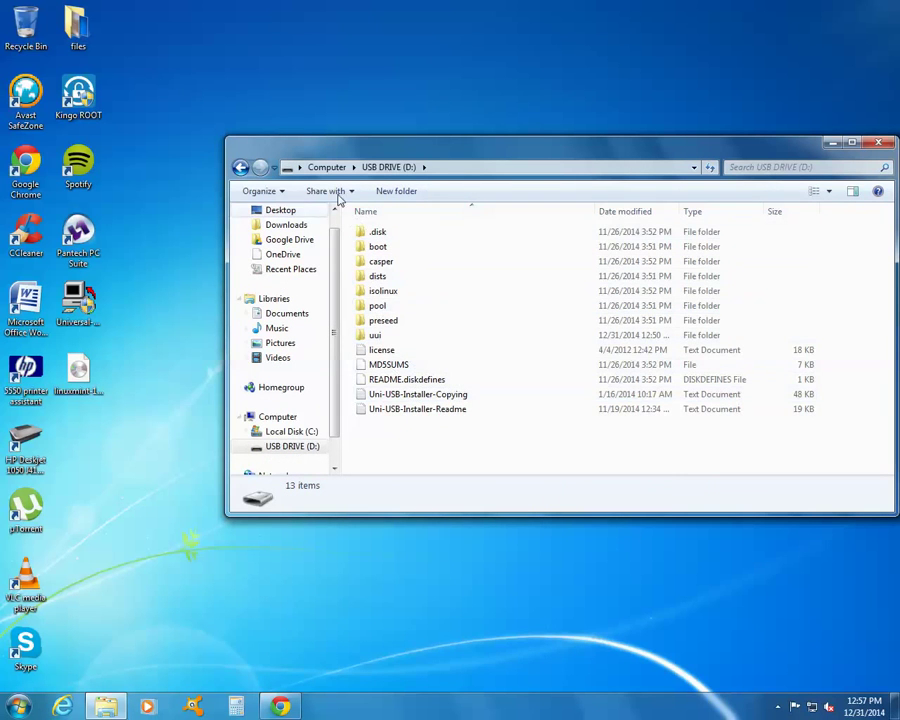
click(878, 142)
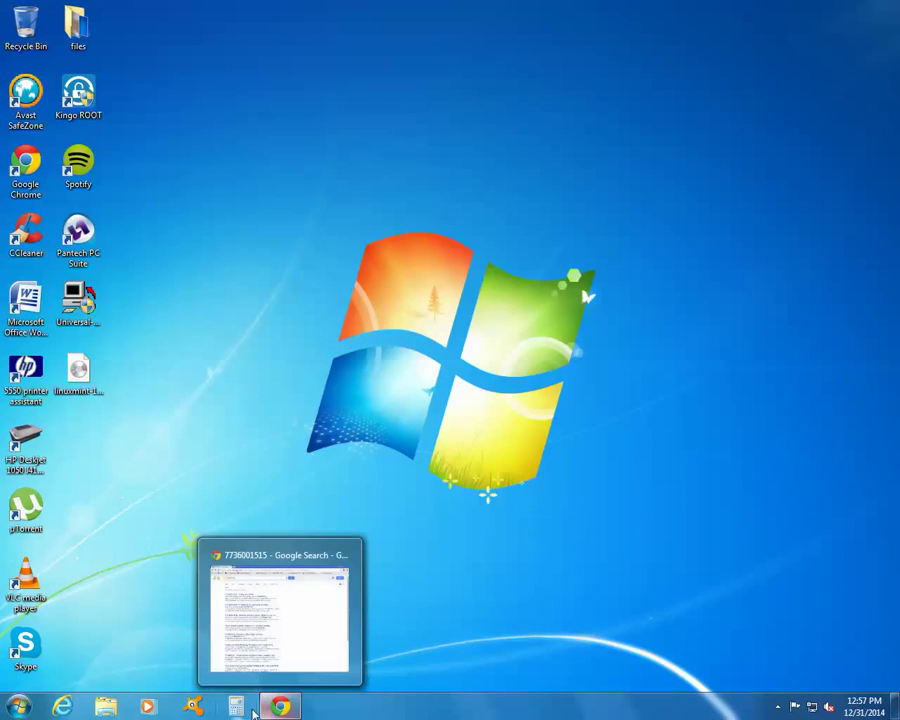
click(777, 706)
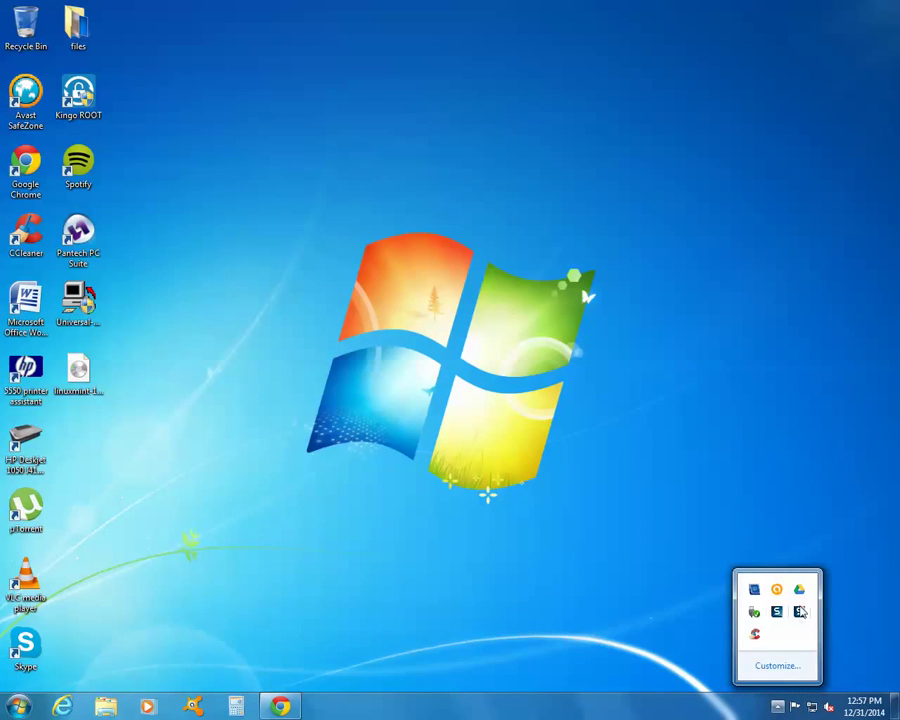